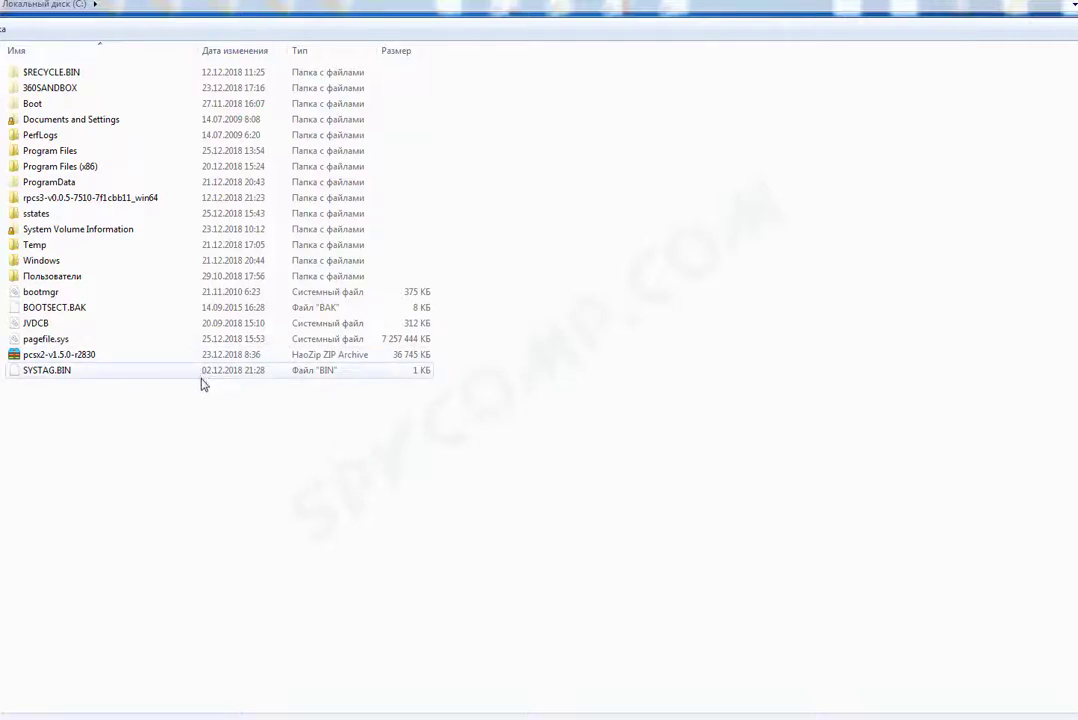
- Extract the pcsx2-v1.5.0-r2830 folder from its ZIP archive to the root of drive C and close the archive
double_click(79, 357)
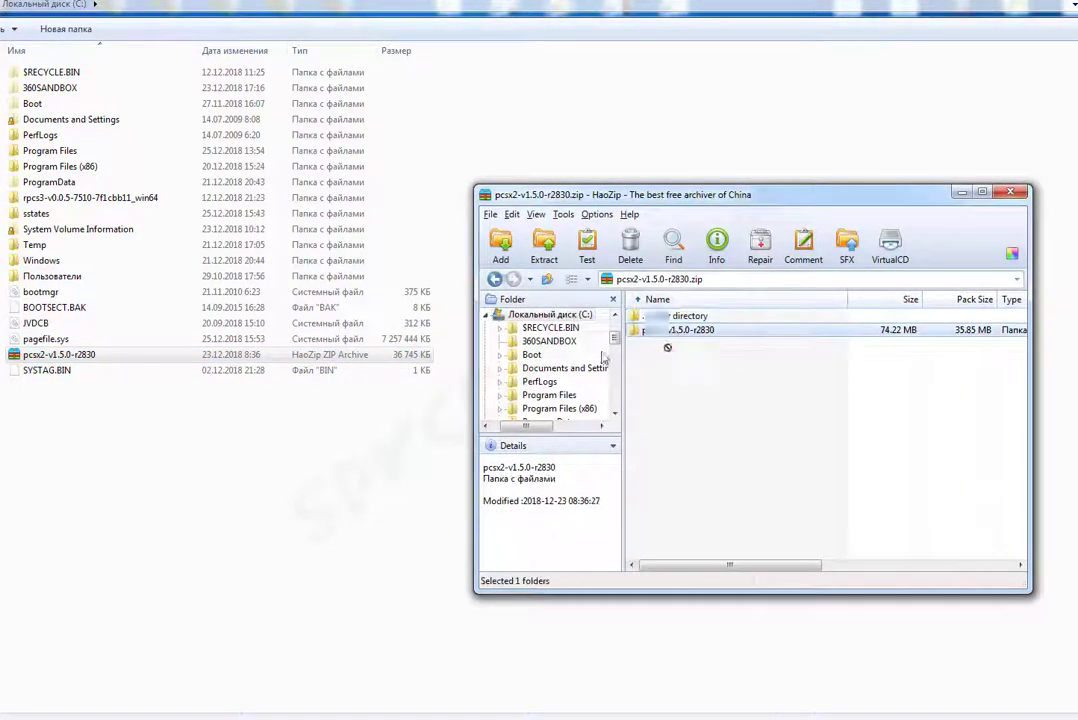
left_click_drag(603, 357, 330, 474)
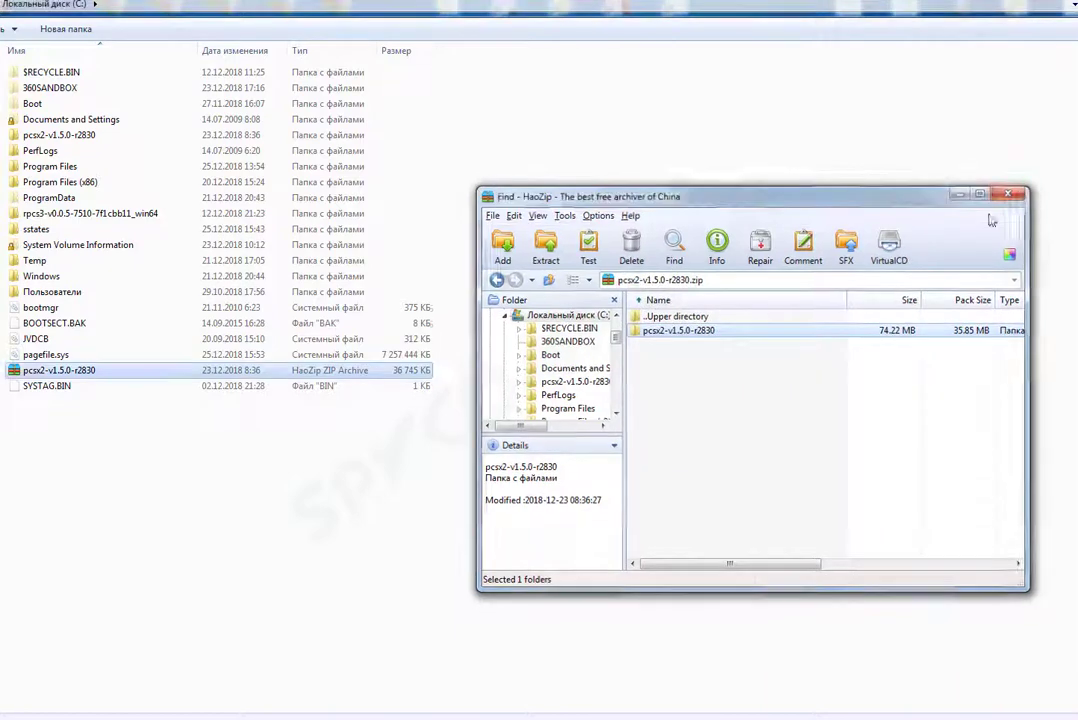
left_click(1010, 194)
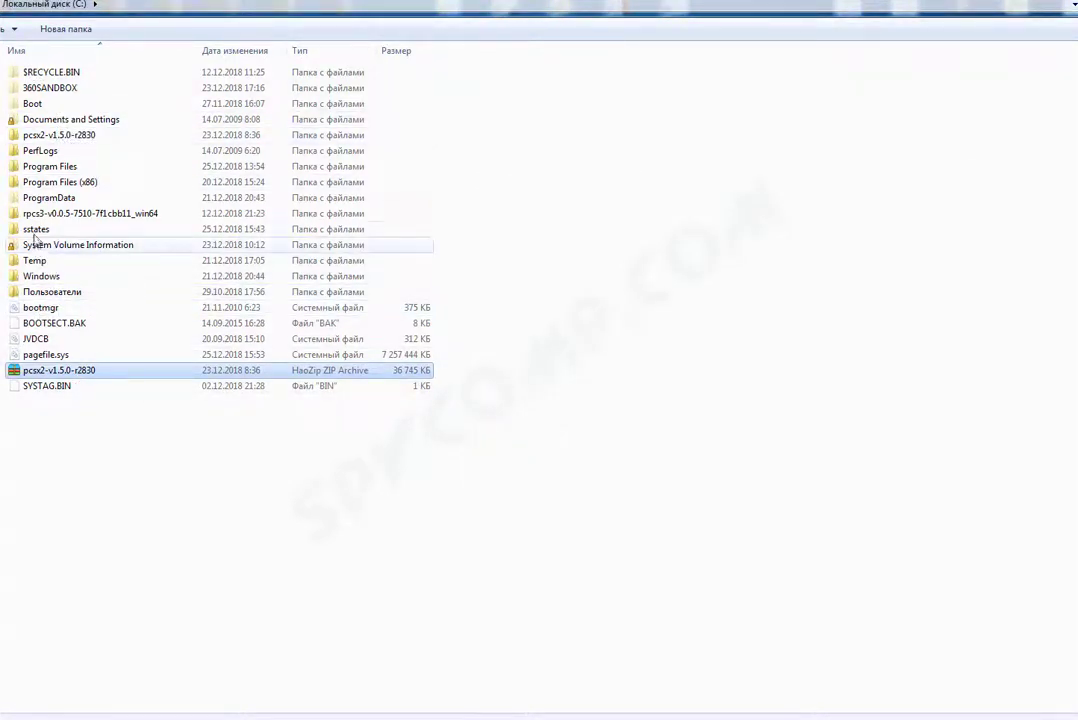
- Open the extracted pcsx2-v1.5.0-r2830 folder and launch the pcsx2 application
left_click_drag(38, 233, 85, 139)
double_click(84, 141)
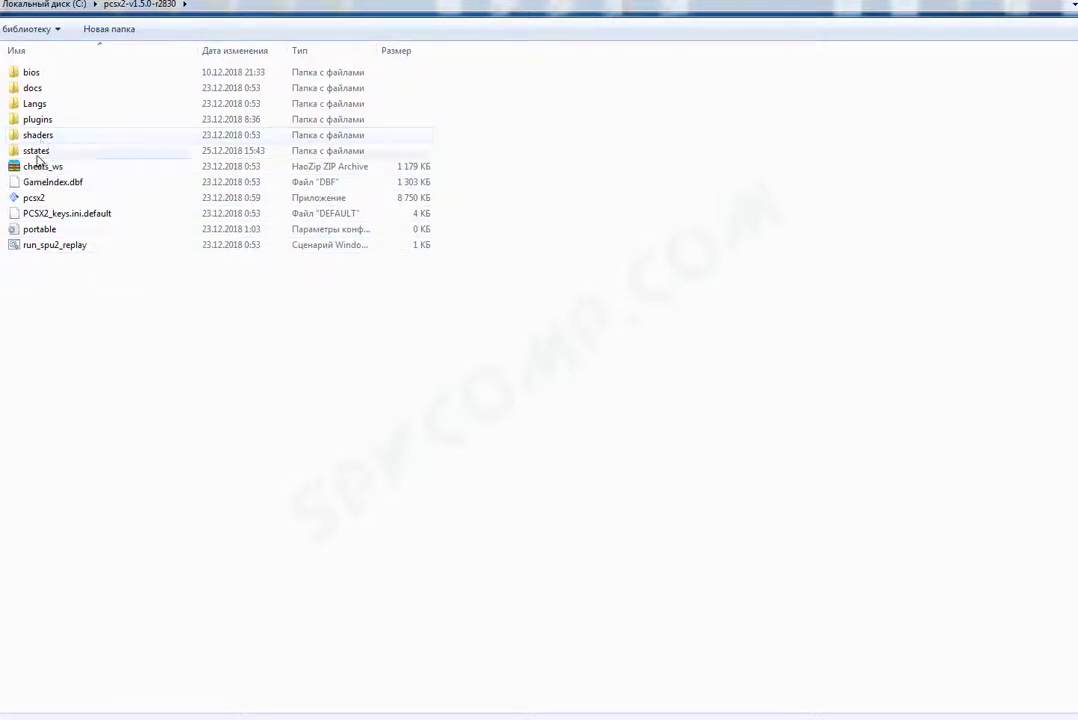
double_click(33, 198)
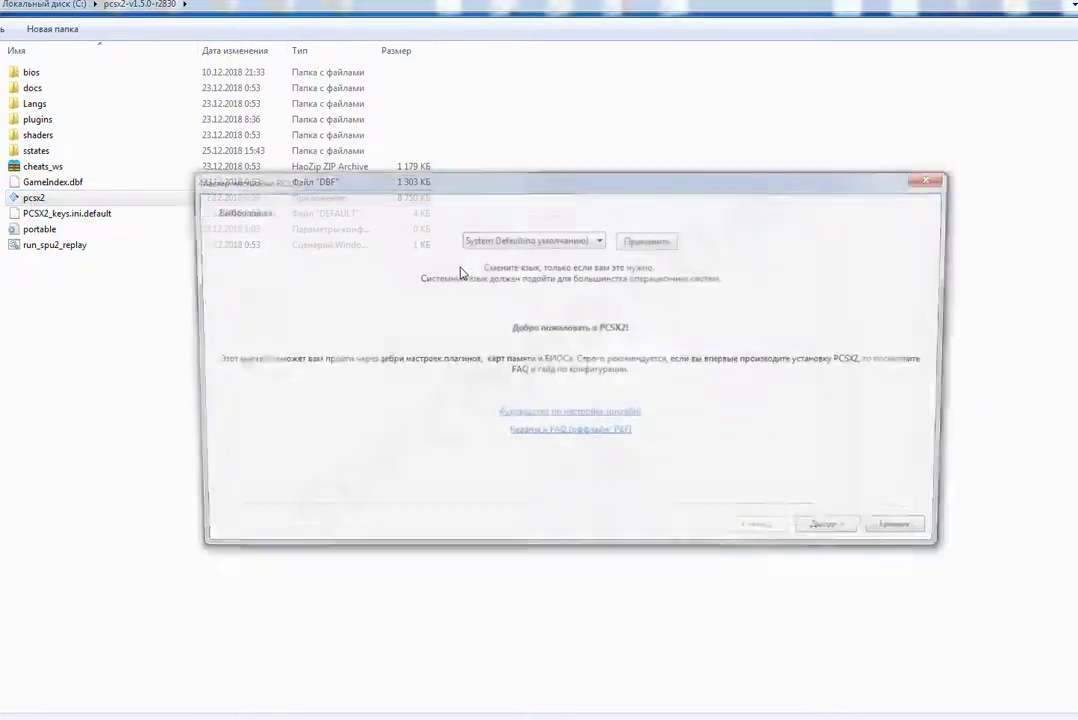
- Apply Russian as the language in the setup wizard and continue to the plugin page
left_click(593, 241)
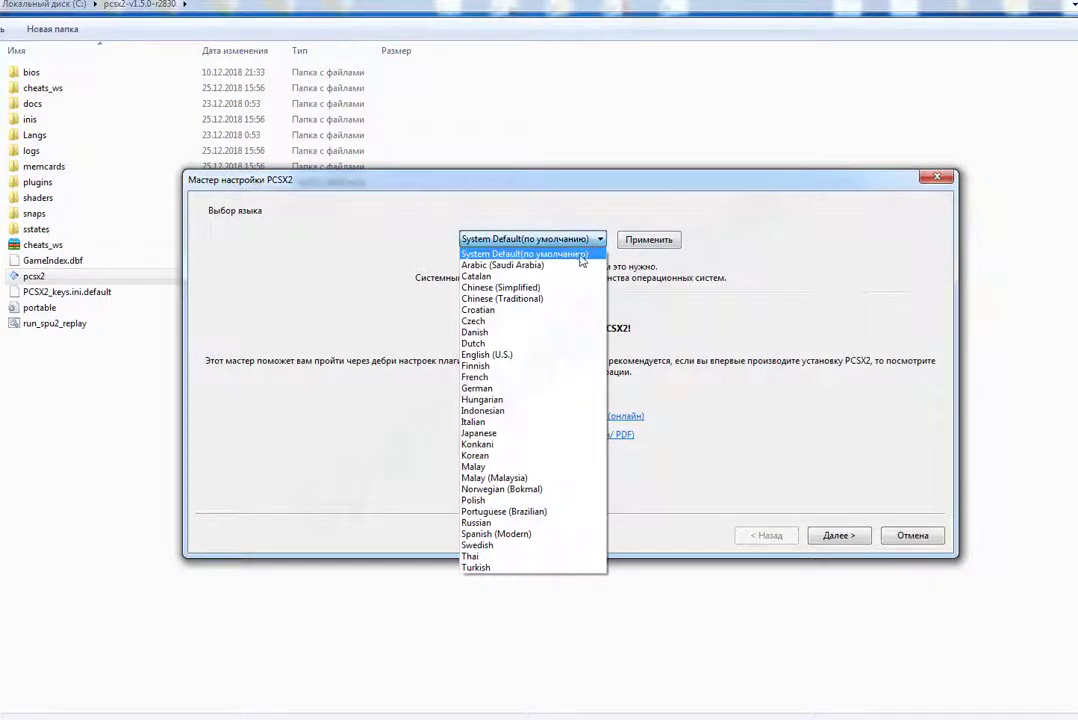
left_click(507, 524)
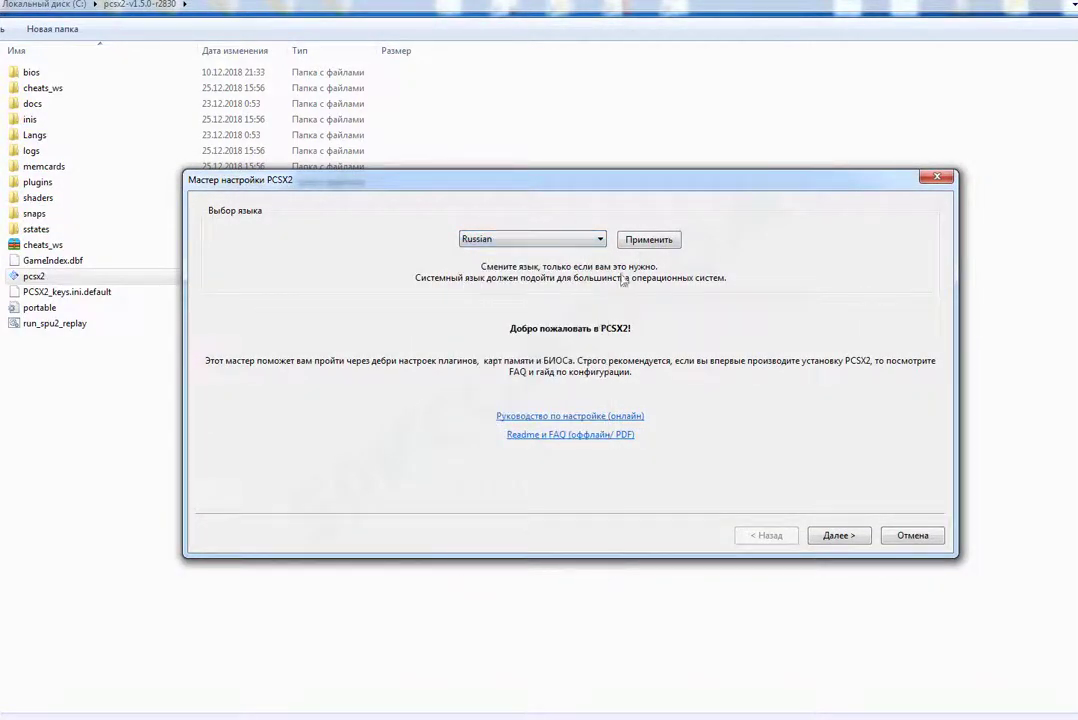
left_click(649, 240)
left_click(856, 543)
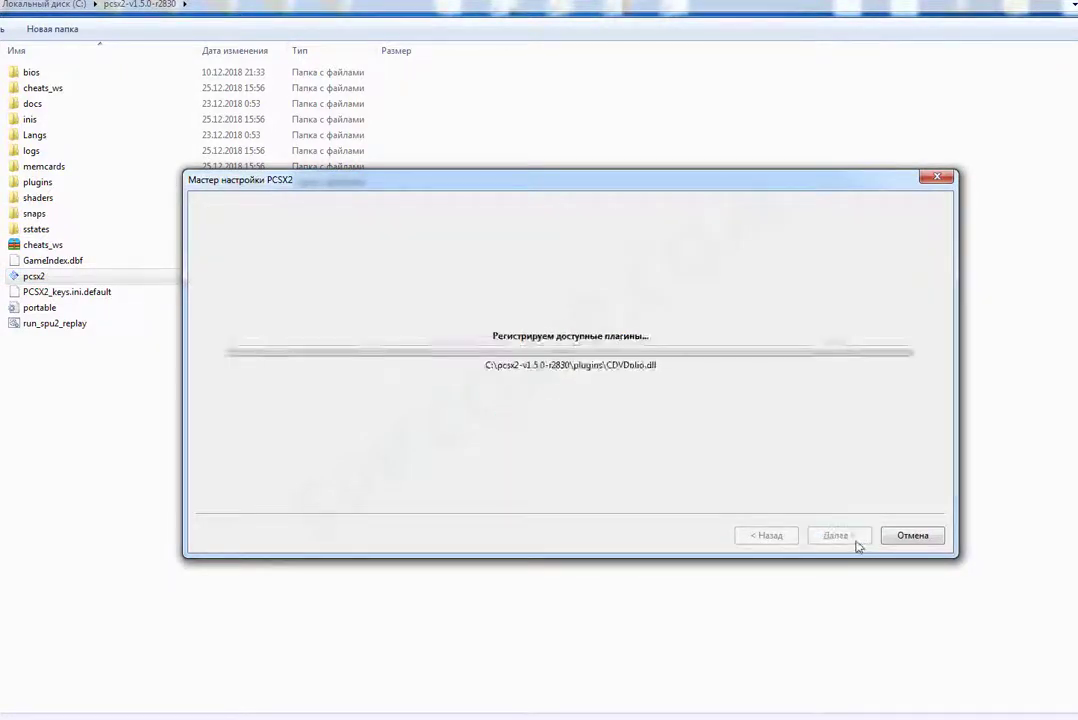
left_click(668, 216)
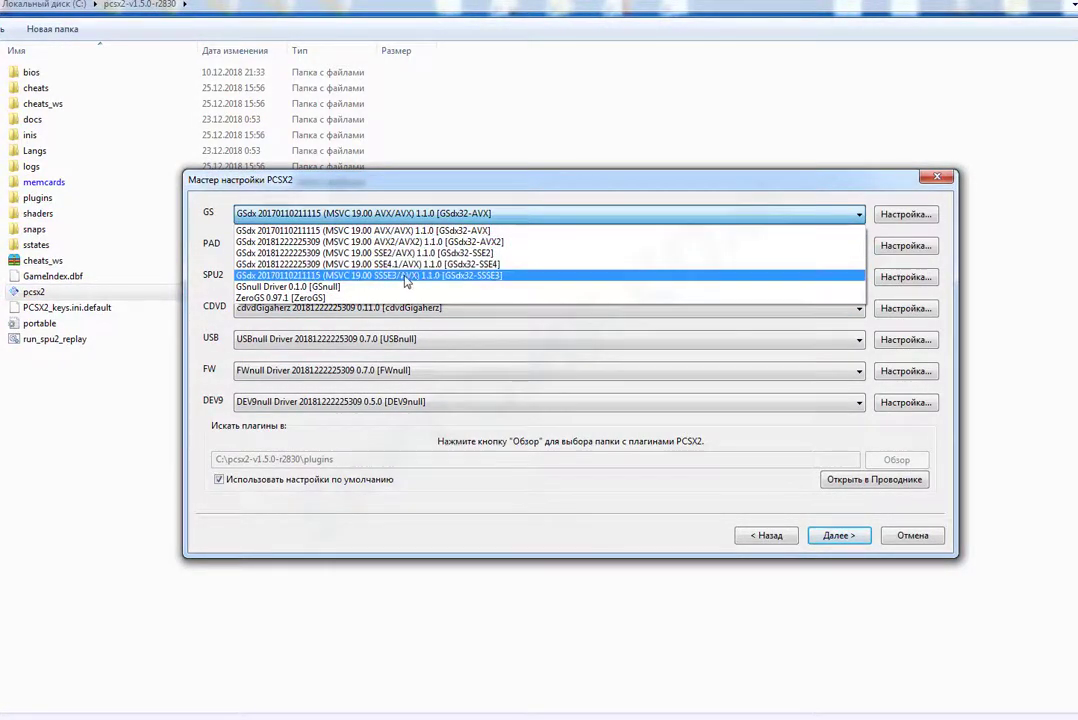
left_click(399, 276)
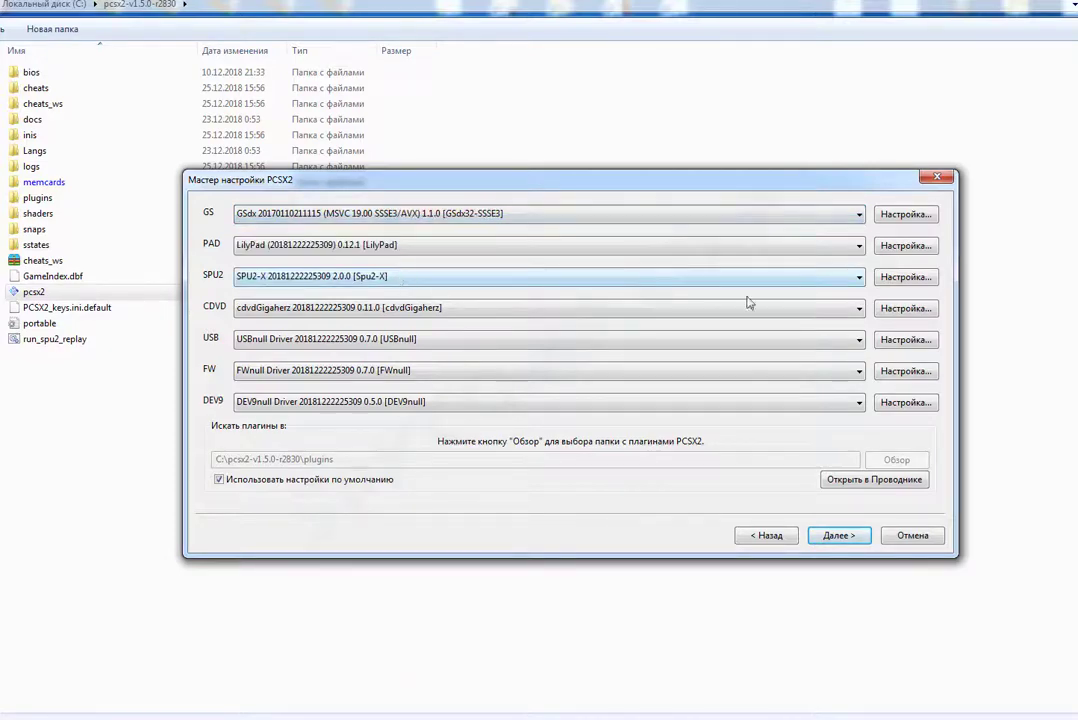
left_click(903, 215)
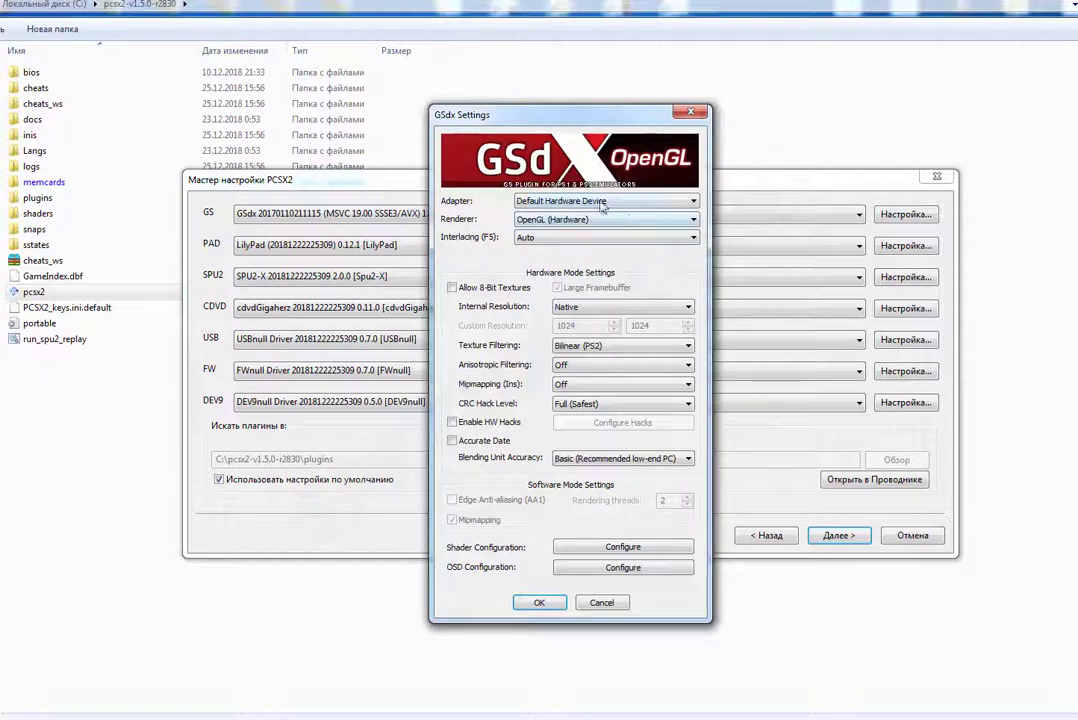
- Keep the Default Hardware Device adapter and OpenGL (Hardware) renderer, and set interlacing to Blend bff (slight blur, 1/2 fps)
left_click(600, 202)
left_click(592, 214)
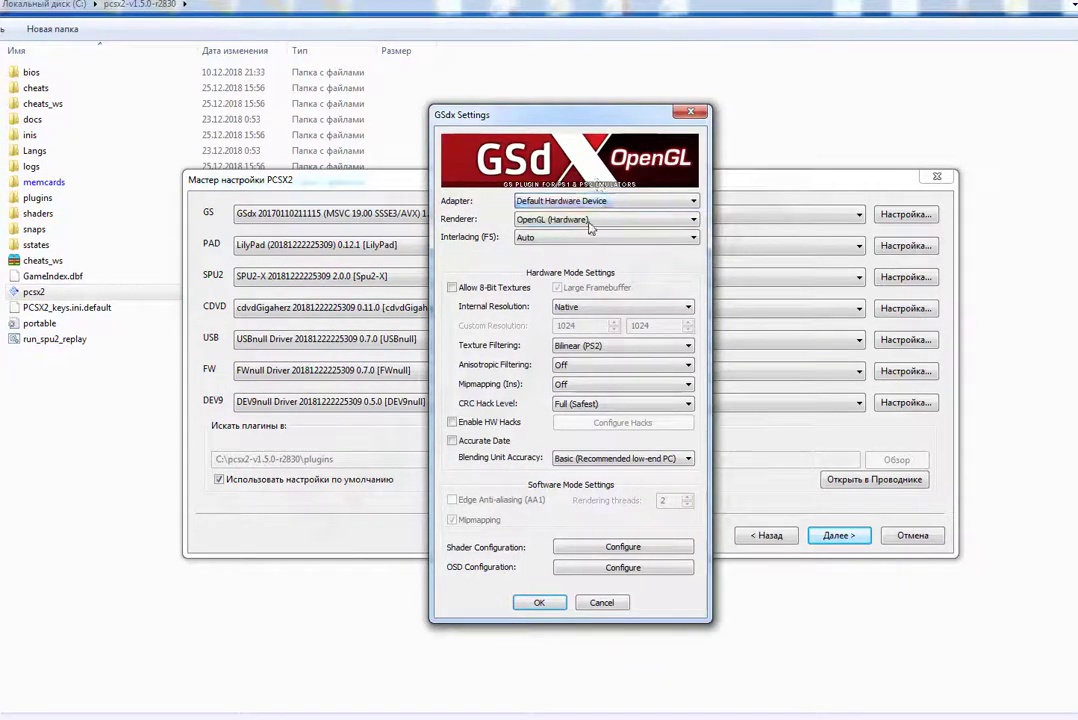
left_click(583, 220)
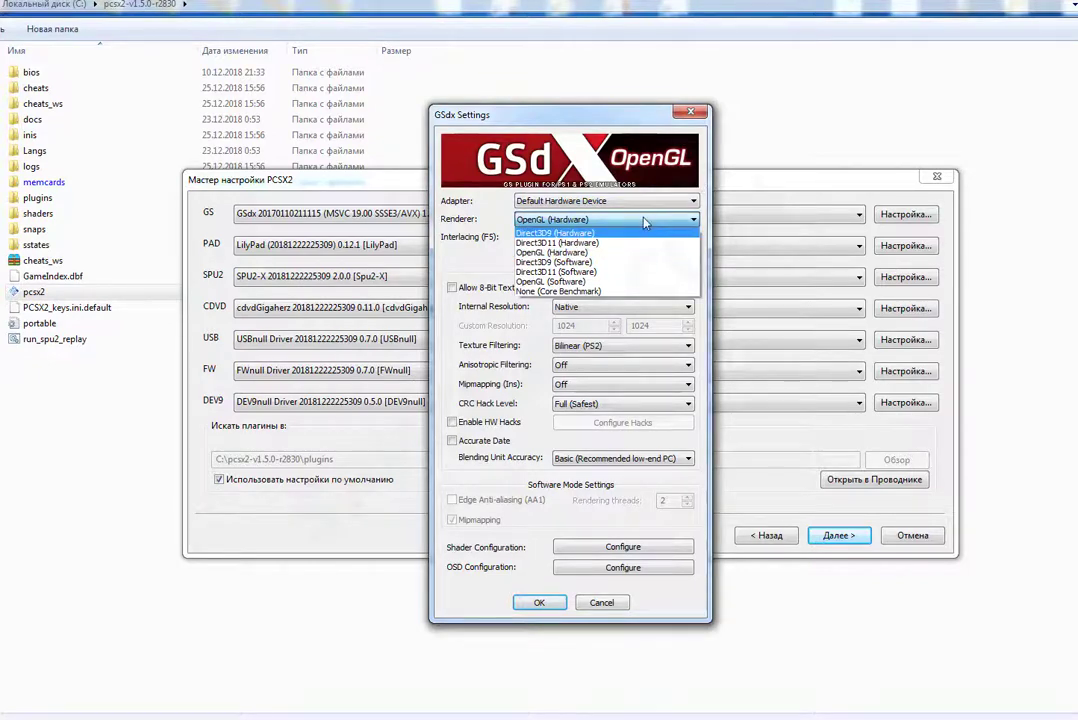
left_click(700, 178)
left_click(565, 240)
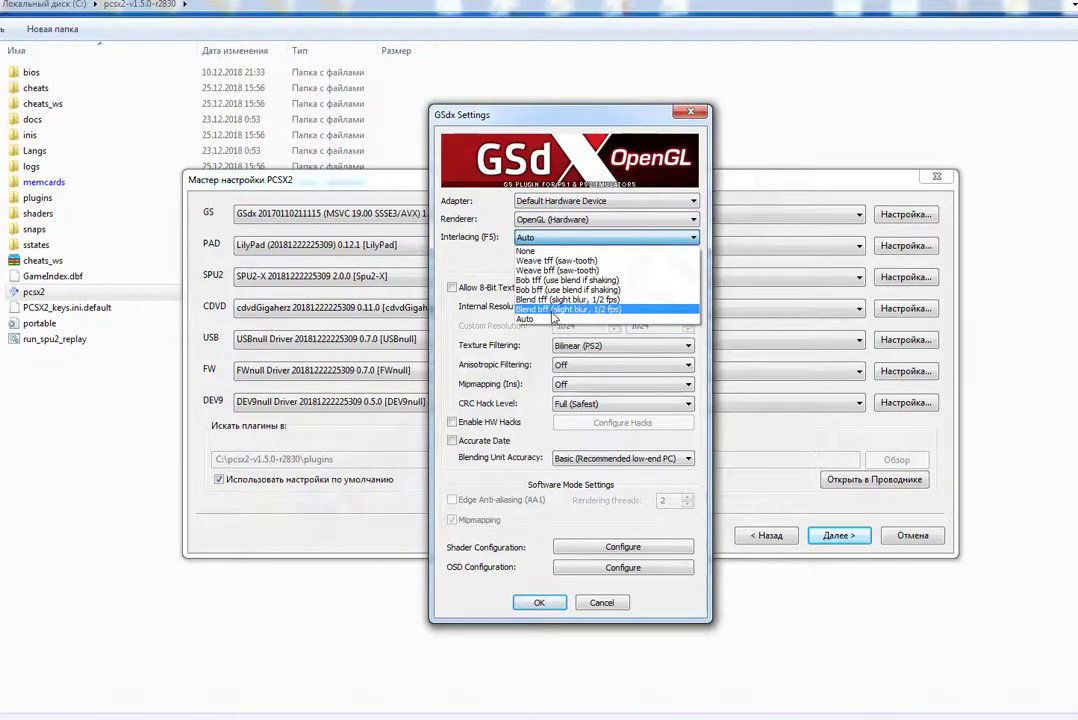
left_click(552, 310)
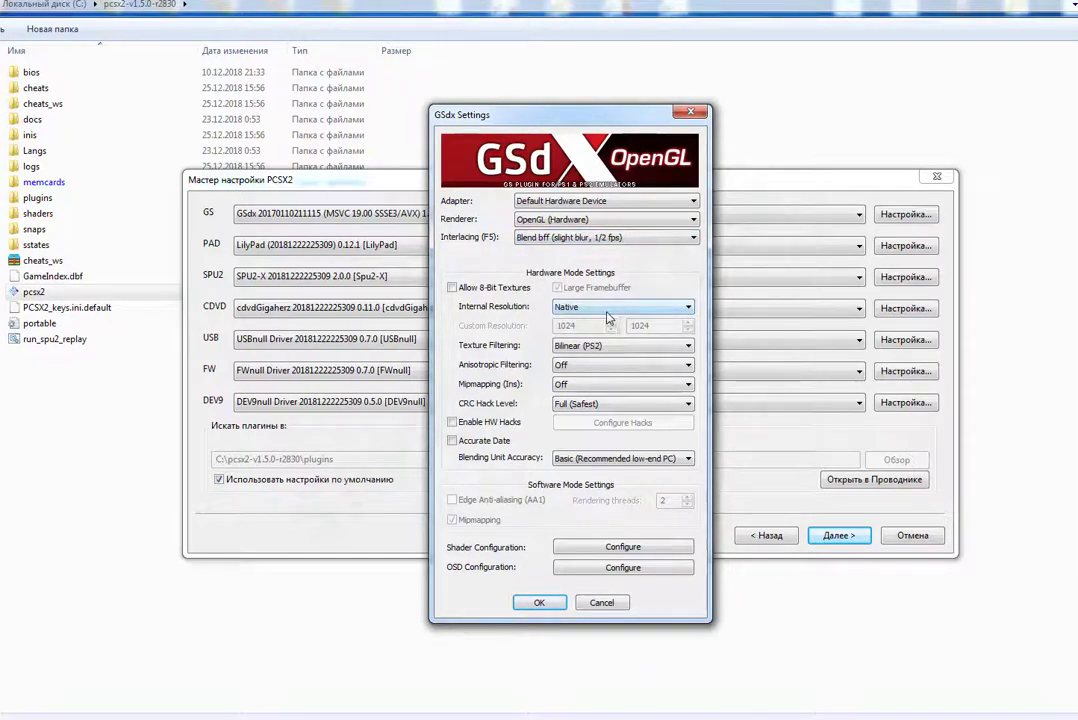
- Set the internal resolution to 4x Native, disable Large Framebuffer and enable Allow 8-Bit Textures
left_click(607, 310)
left_click(590, 350)
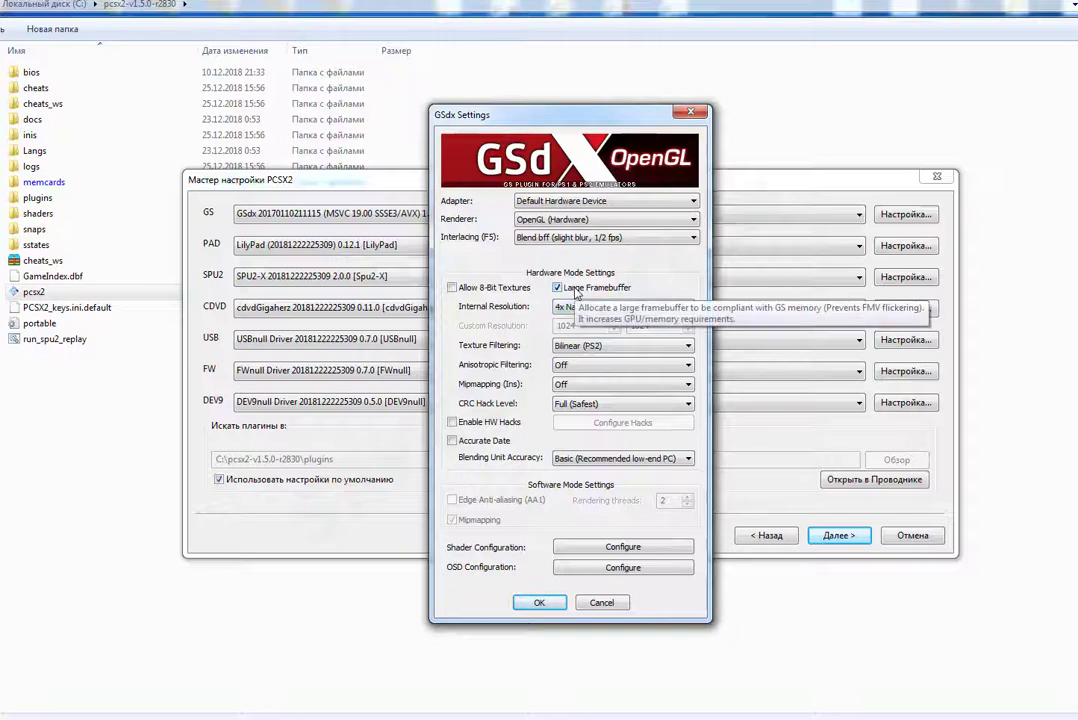
left_click(576, 290)
left_click(588, 310)
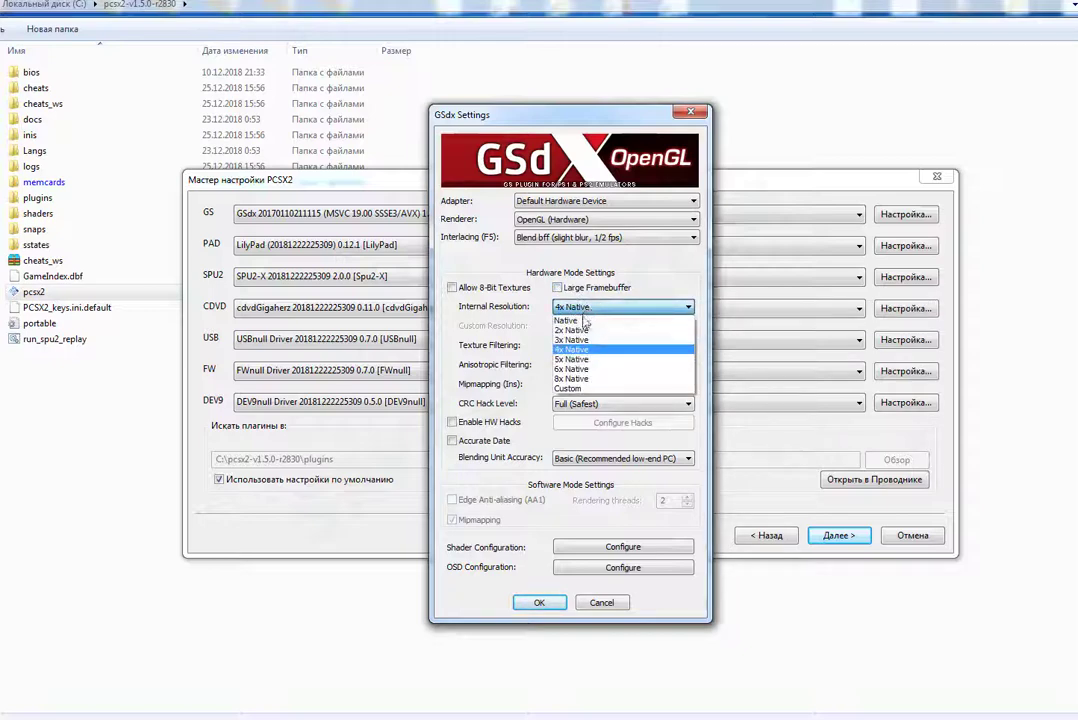
left_click(512, 307)
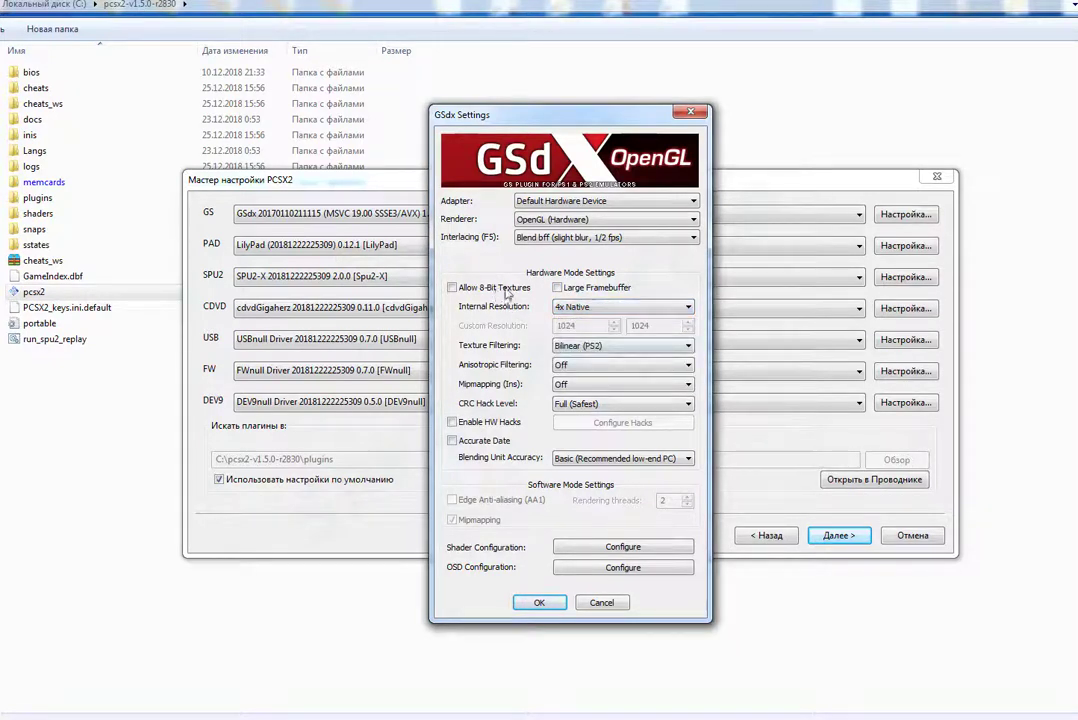
left_click(505, 290)
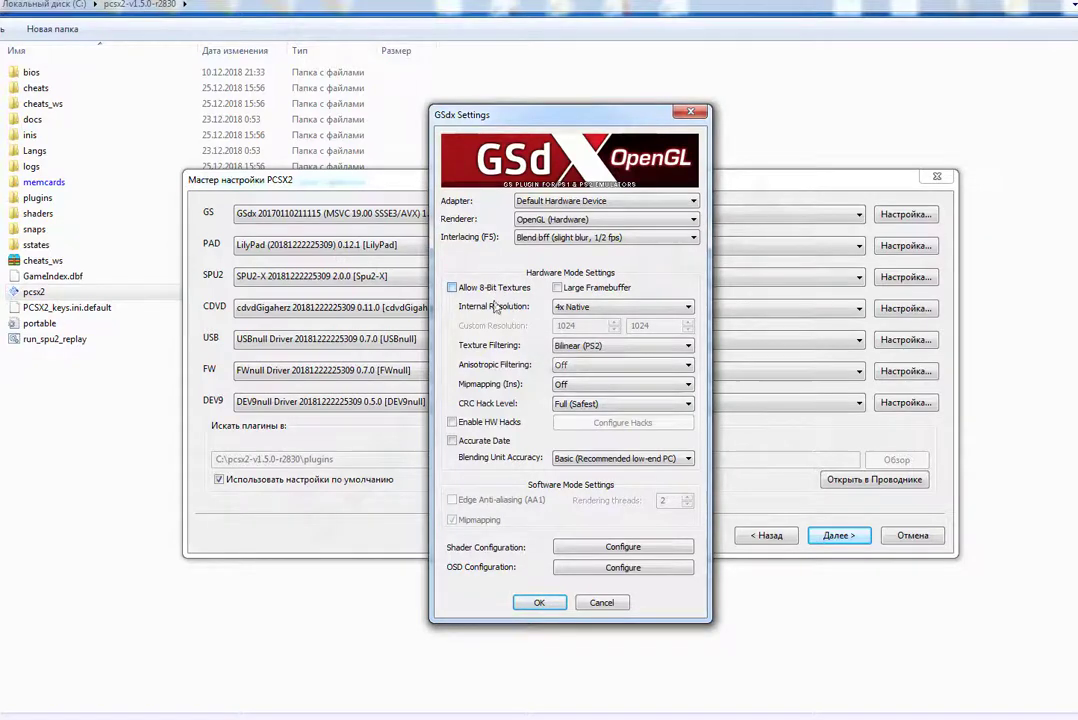
- Set mipmapping to Basic (Fast) and CRC hack level to Partial (OpenGL Recommended), keep Basic blending accuracy, and accept the GSdx settings
left_click(600, 385)
left_click(572, 410)
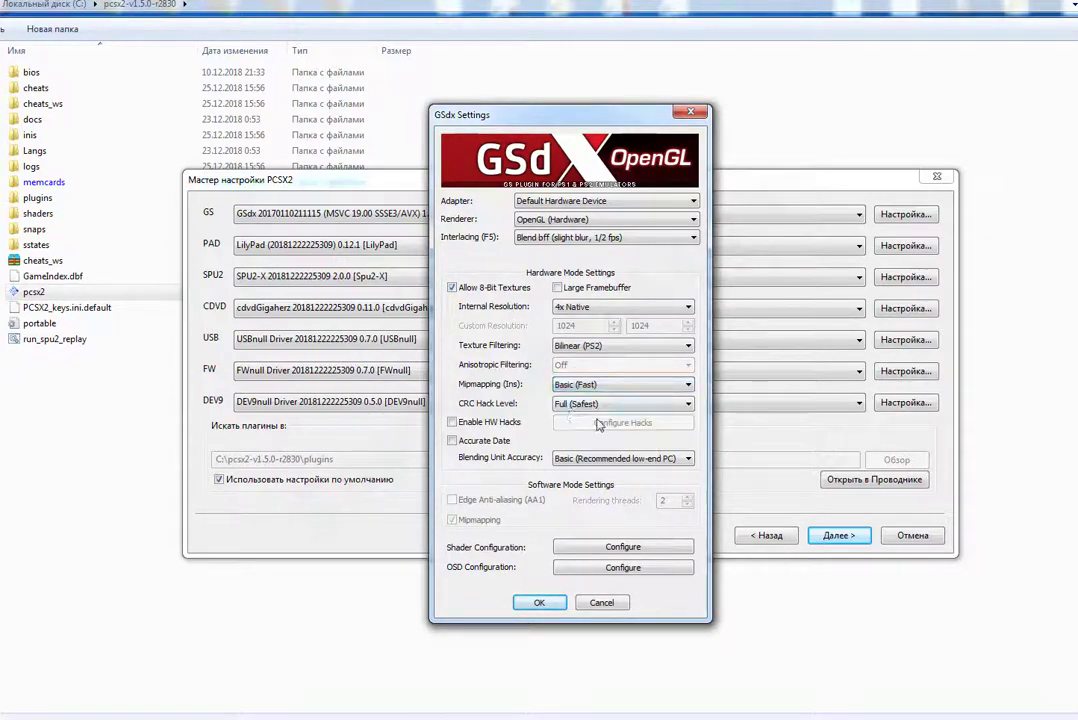
left_click(600, 403)
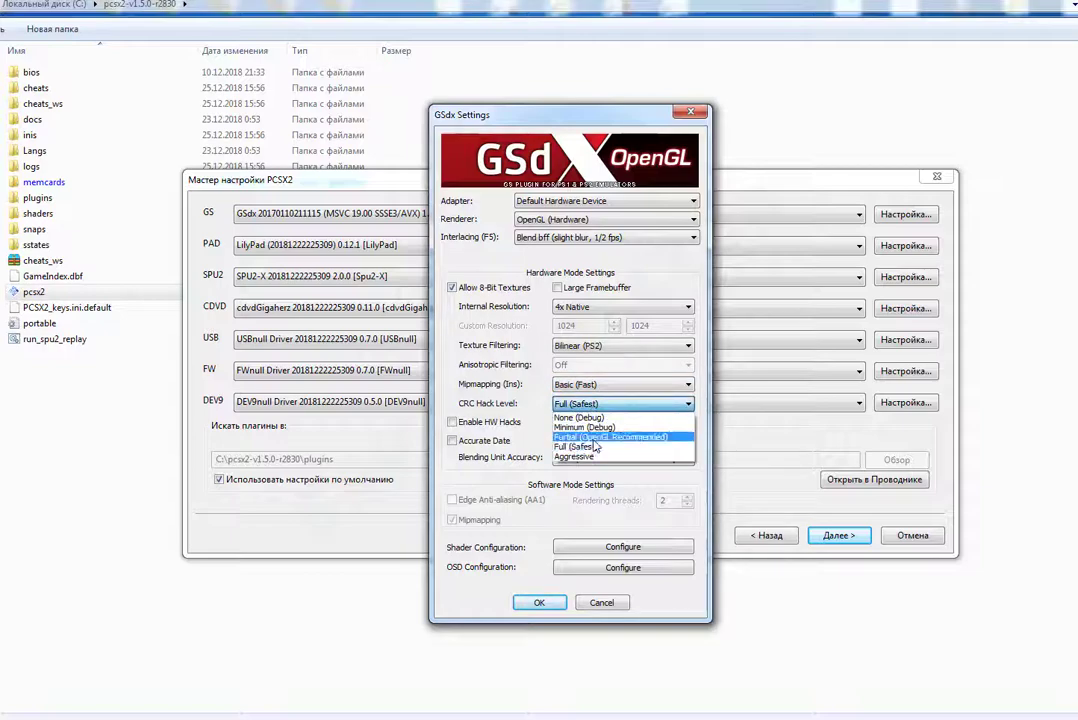
left_click(600, 437)
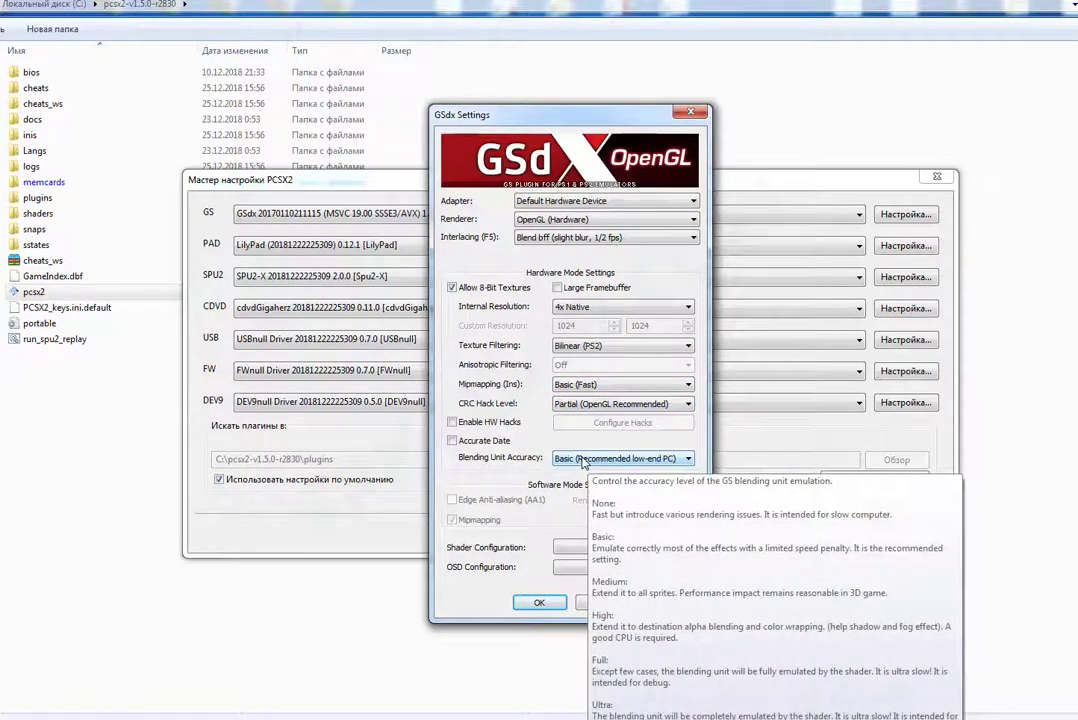
left_click(587, 461)
left_click(520, 509)
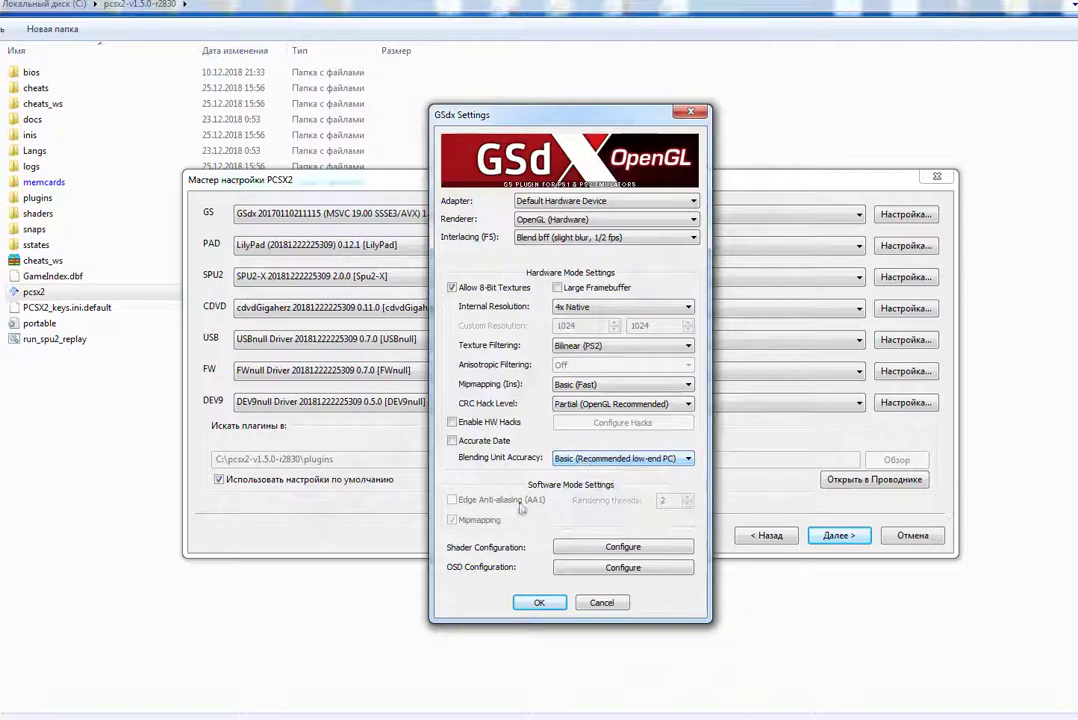
left_click(549, 604)
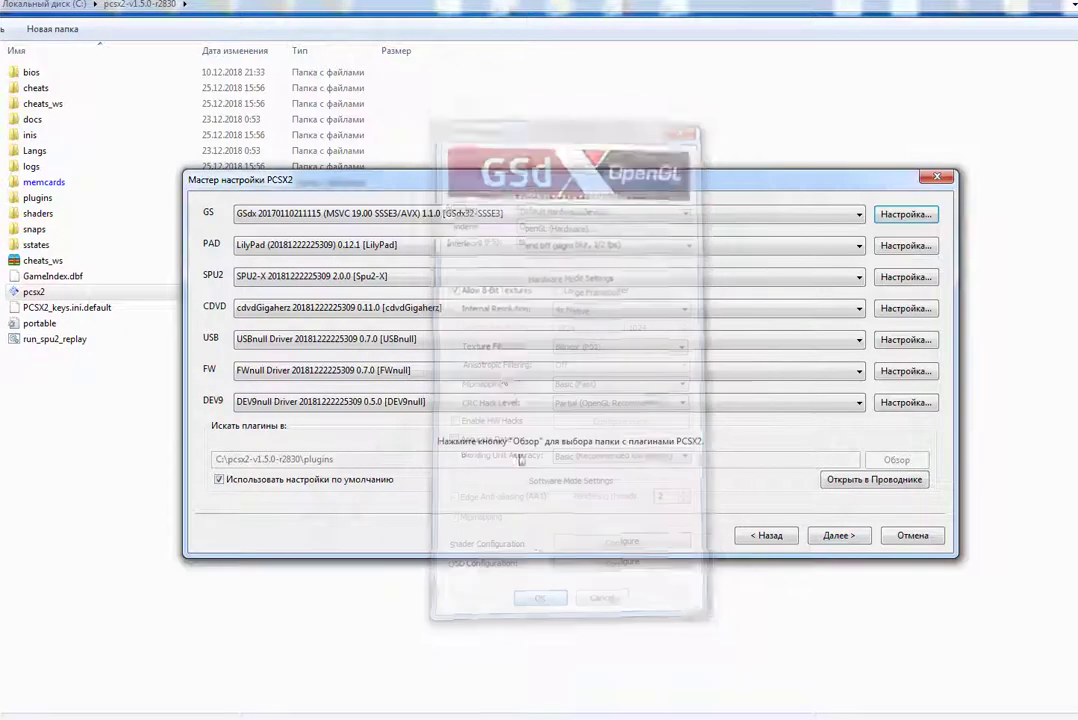
- In the LilyPad settings for Pad 1, bind the shoulder buttons: L1 to E, L2 to Q, R1 to U and R2 to O
left_click(900, 250)
left_click(256, 217)
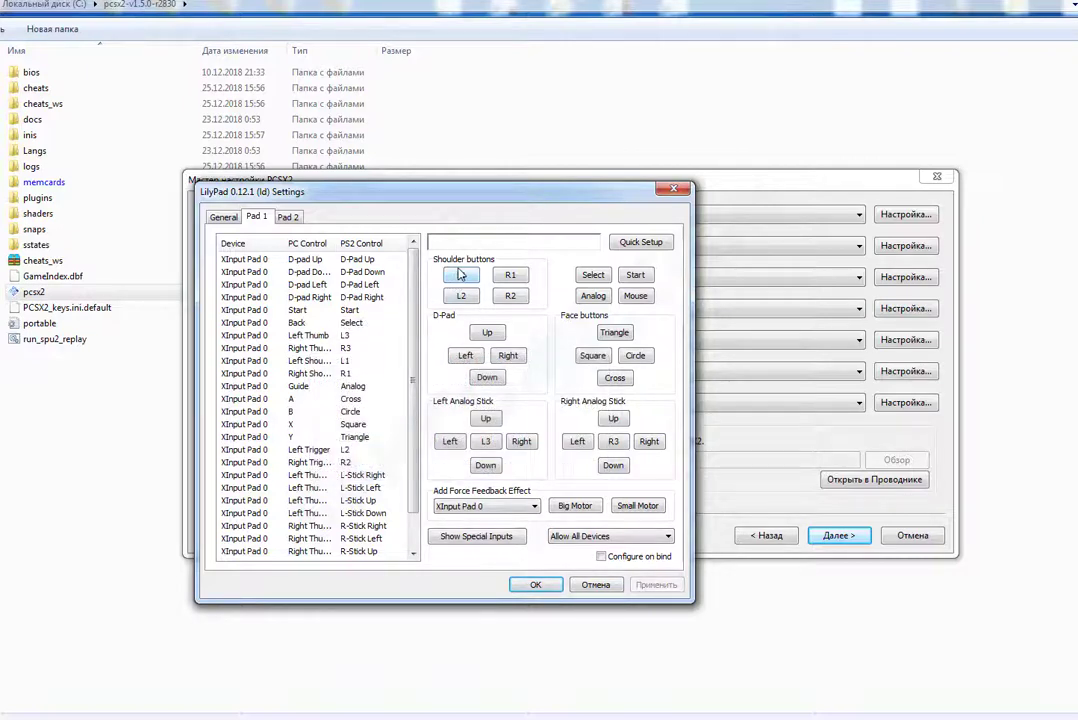
left_click(455, 294)
left_click(461, 278)
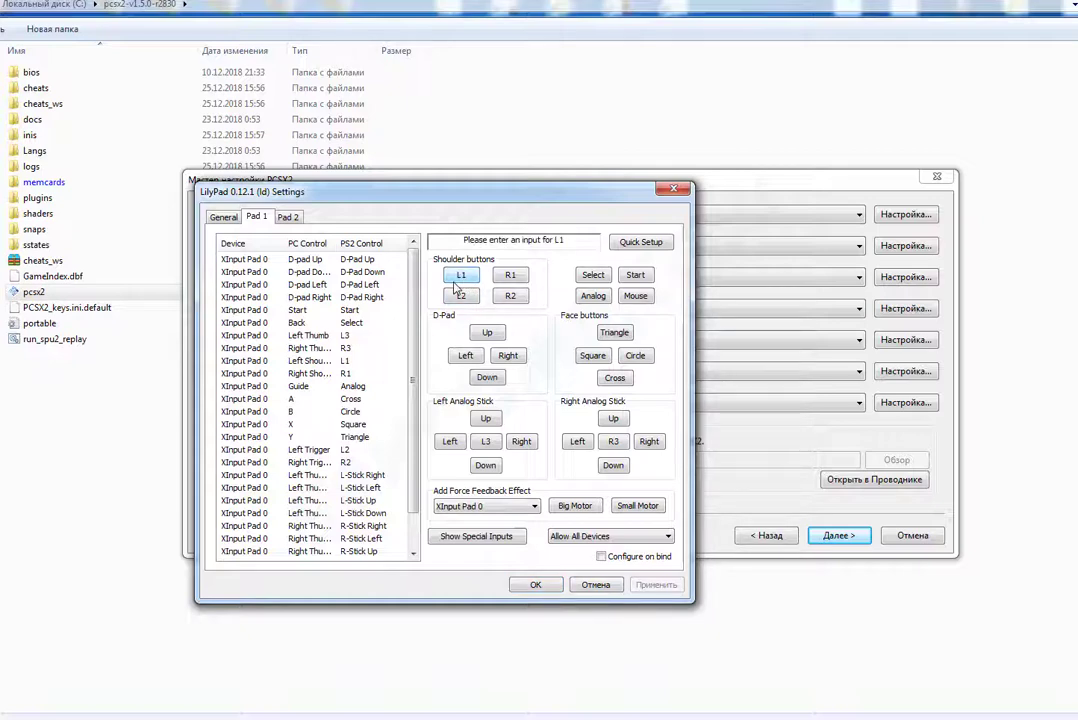
key("e")
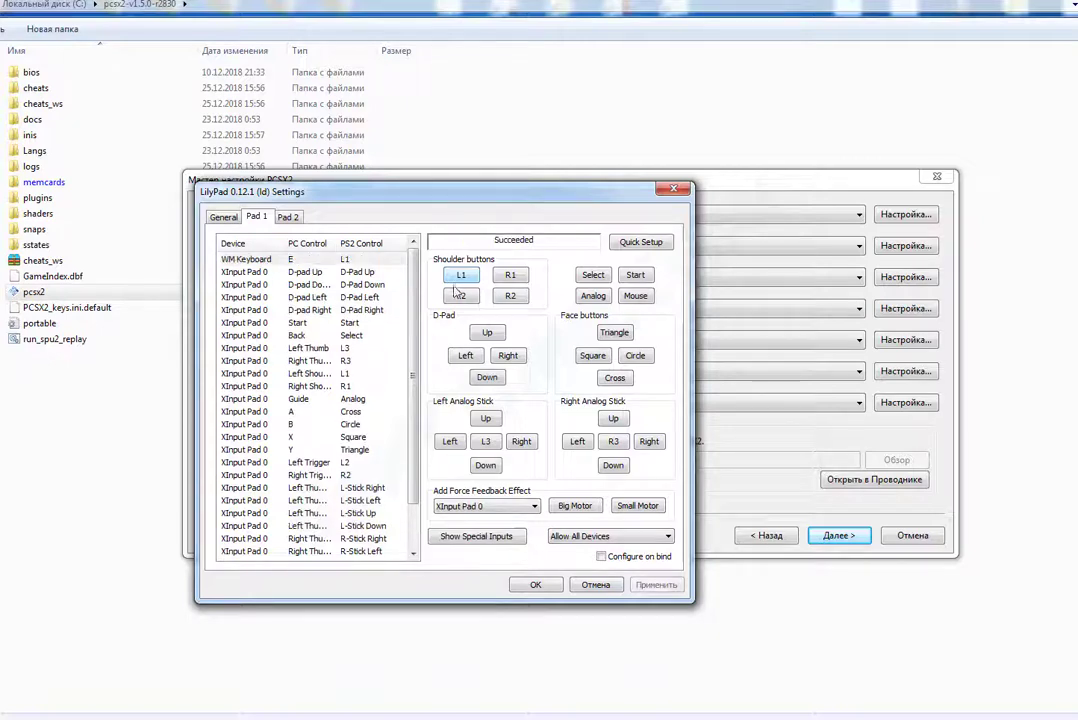
left_click(461, 296)
key("q")
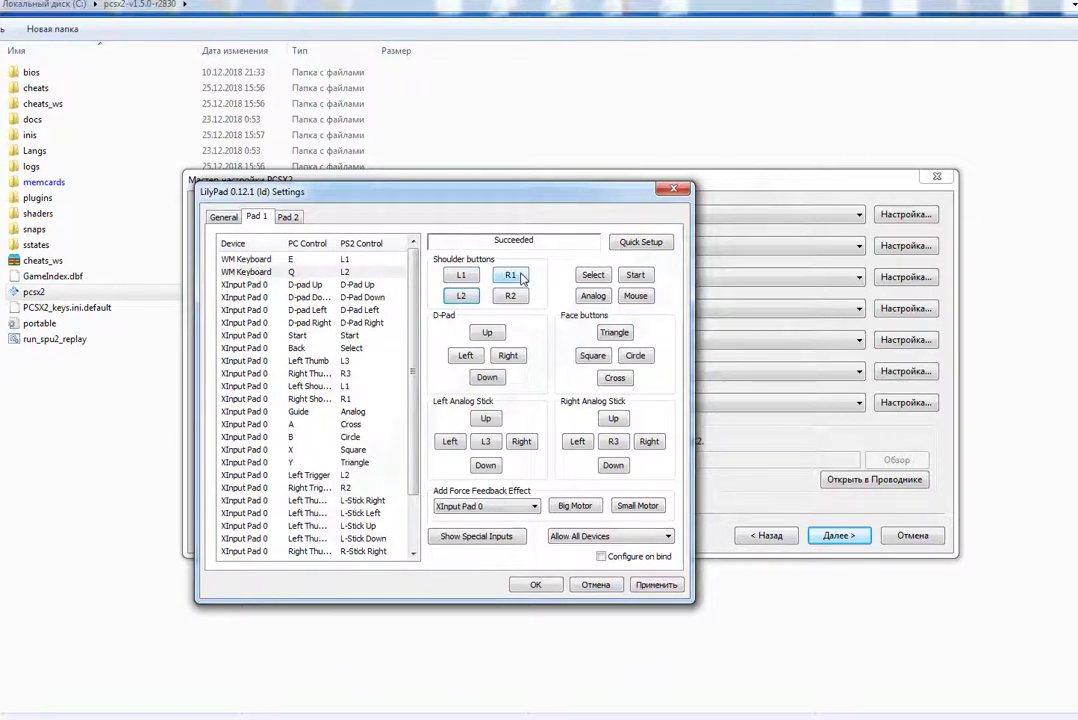
left_click(512, 276)
key("u")
left_click(510, 296)
key("o")
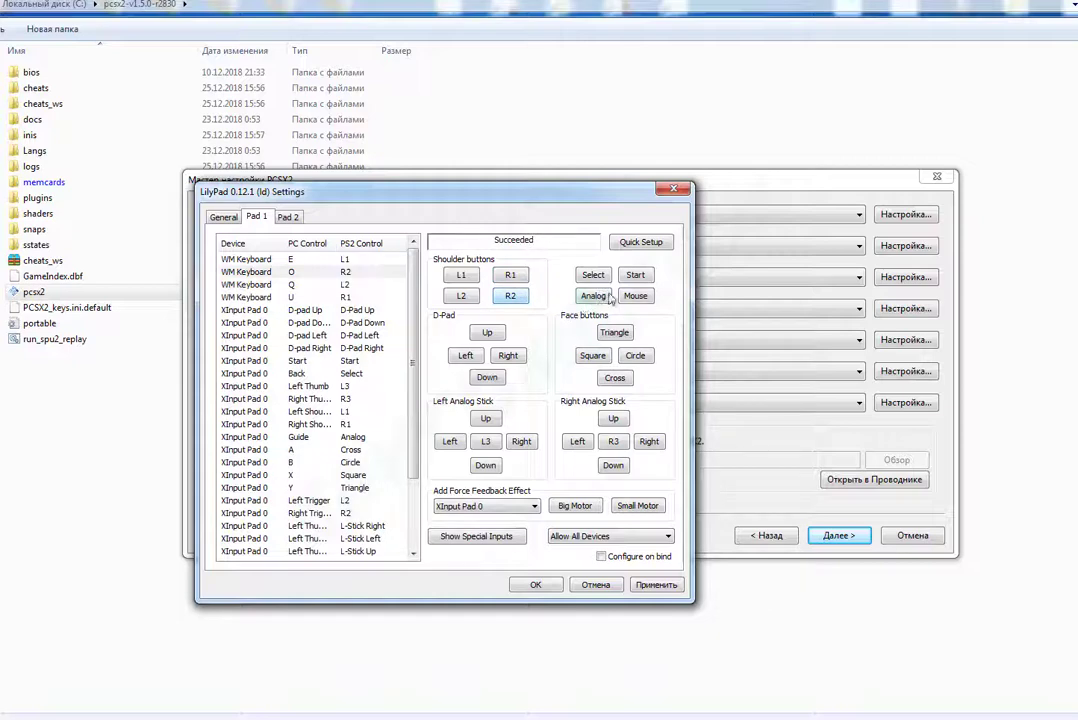
- Bind Pad 1's Start button to V and Select button to C
left_click(636, 276)
key("v")
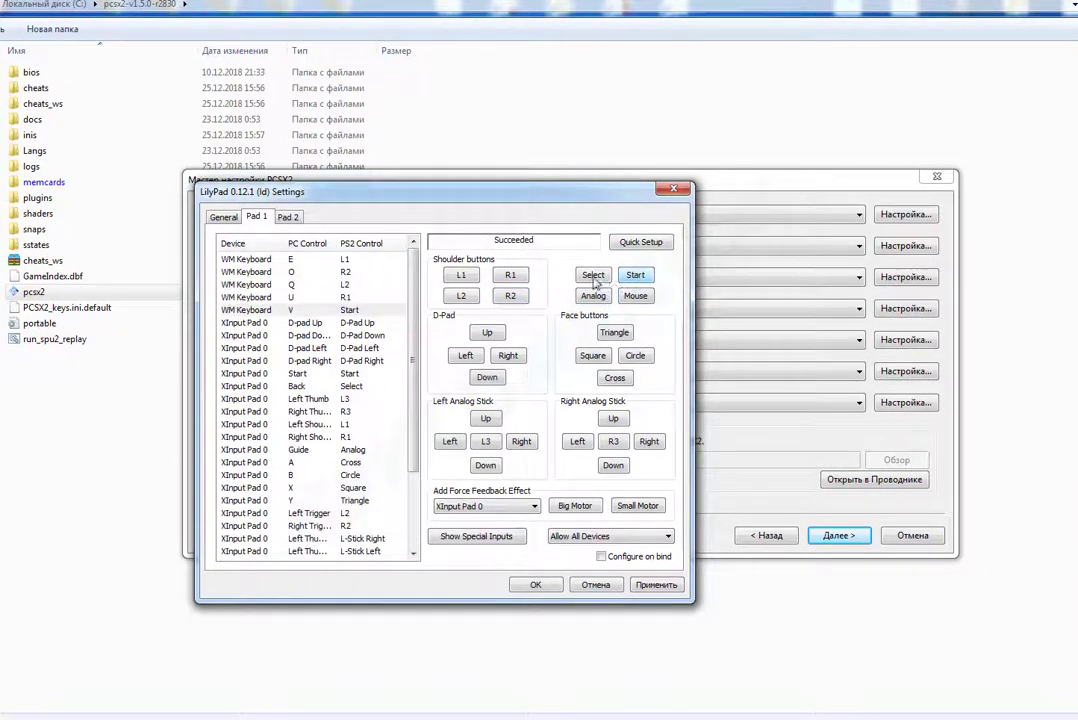
left_click(593, 275)
key("c")
- Bind Pad 1's D-pad directions: up to W, down to S, left to A and right to D
left_click(487, 333)
key("w")
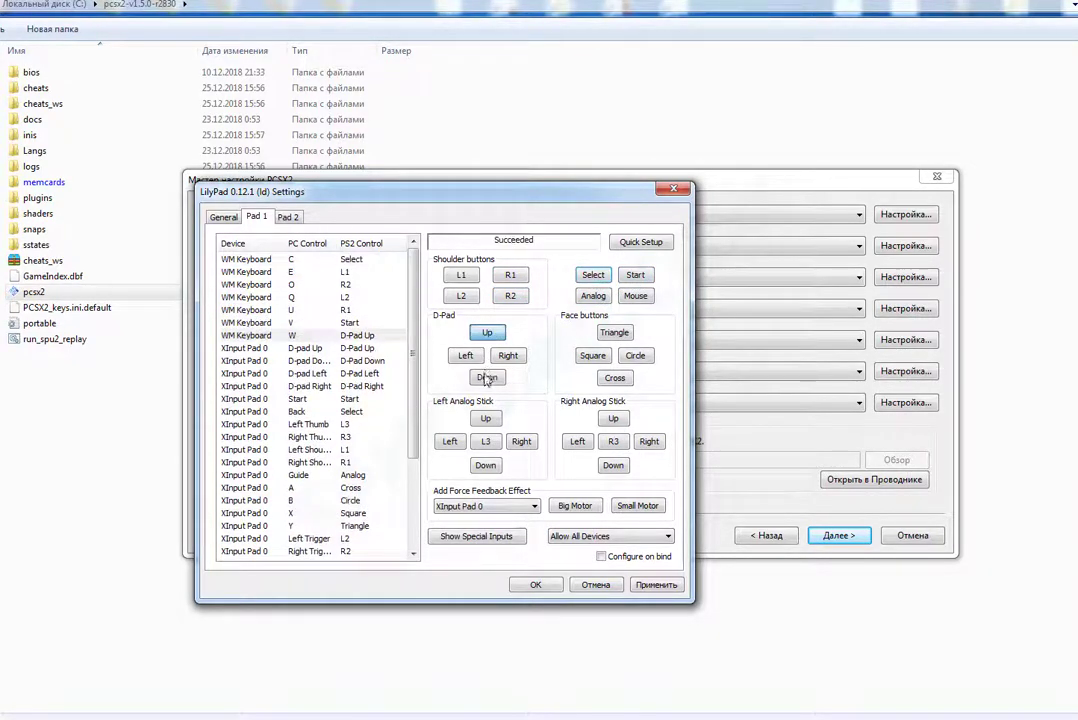
left_click(487, 377)
key("s")
left_click(466, 356)
key("a")
left_click(509, 357)
key("d")
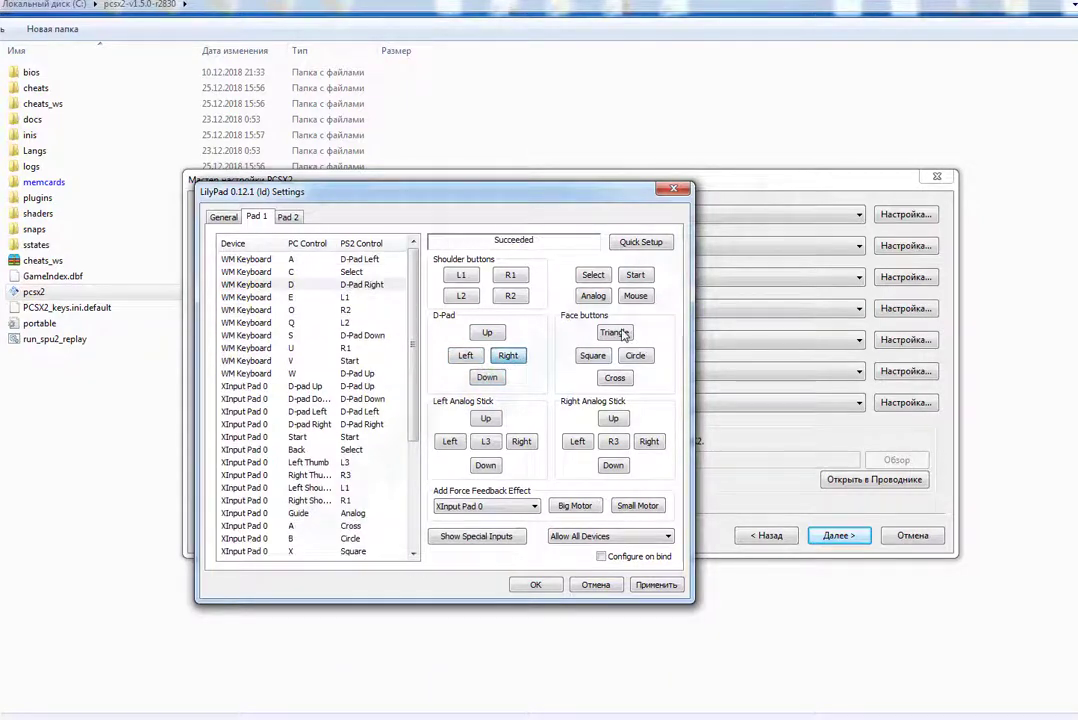
- Bind Pad 1's face buttons: Triangle to I, Cross to K, Square to J and Circle to L
left_click(617, 333)
key("i")
left_click(614, 378)
key("k")
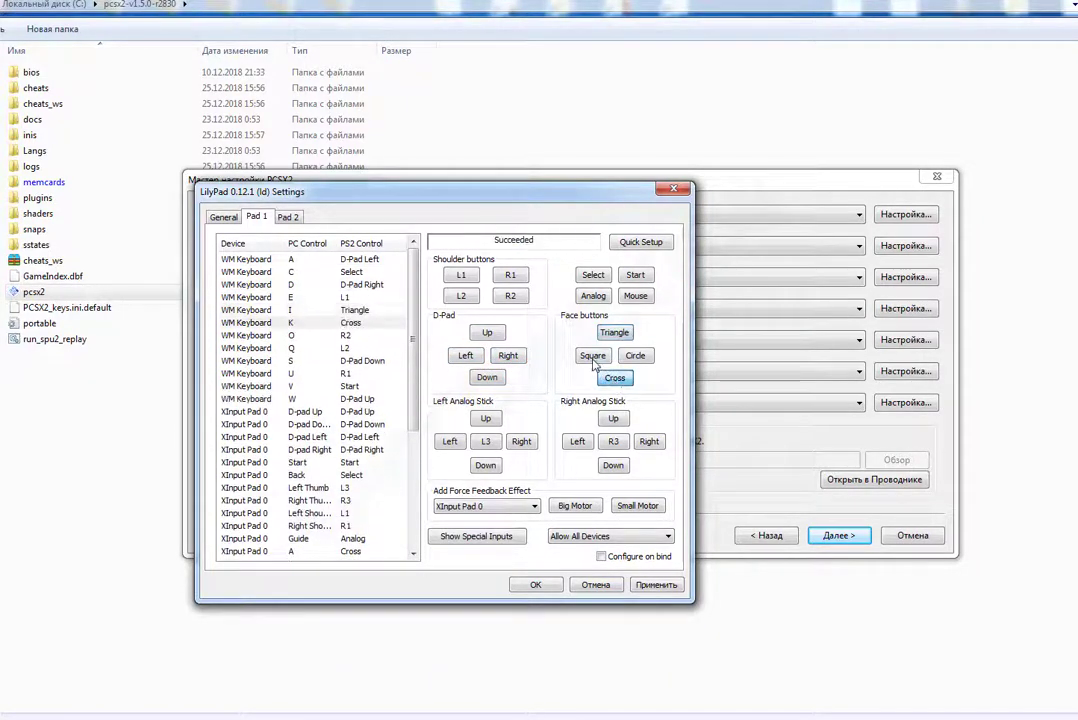
left_click(593, 356)
key("j")
left_click(635, 356)
key("l")
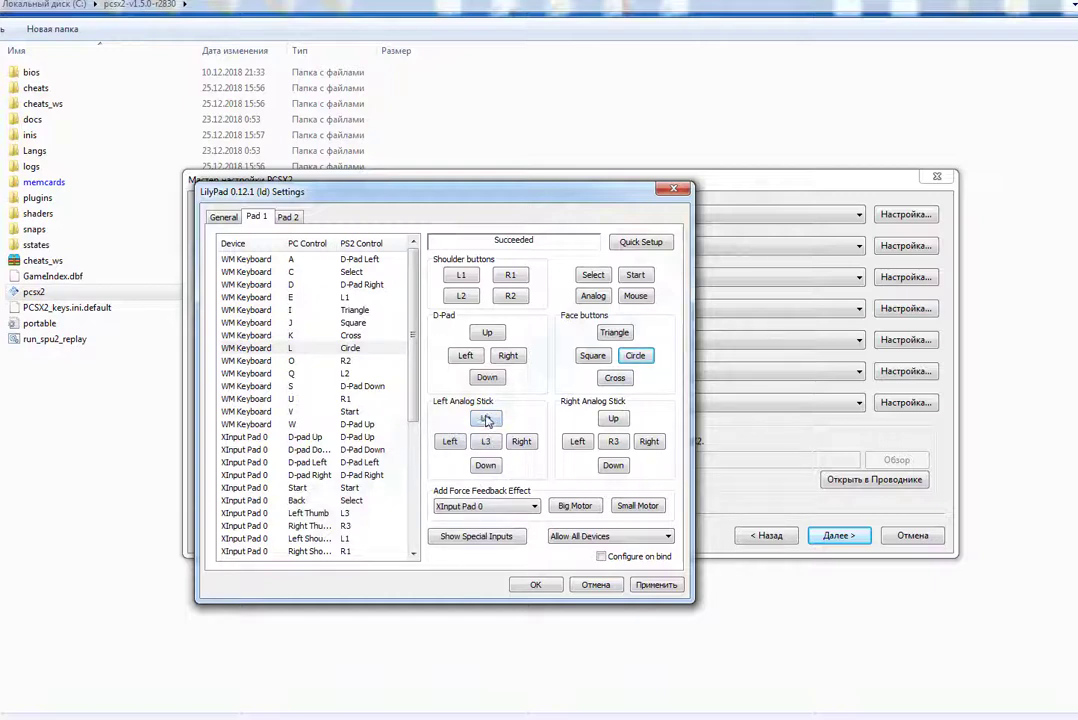
- Bind Pad 1's left analog stick directions: up to T, down to G, left to F and right to H
left_click(487, 418)
key("t")
left_click(485, 465)
key("g")
left_click(450, 441)
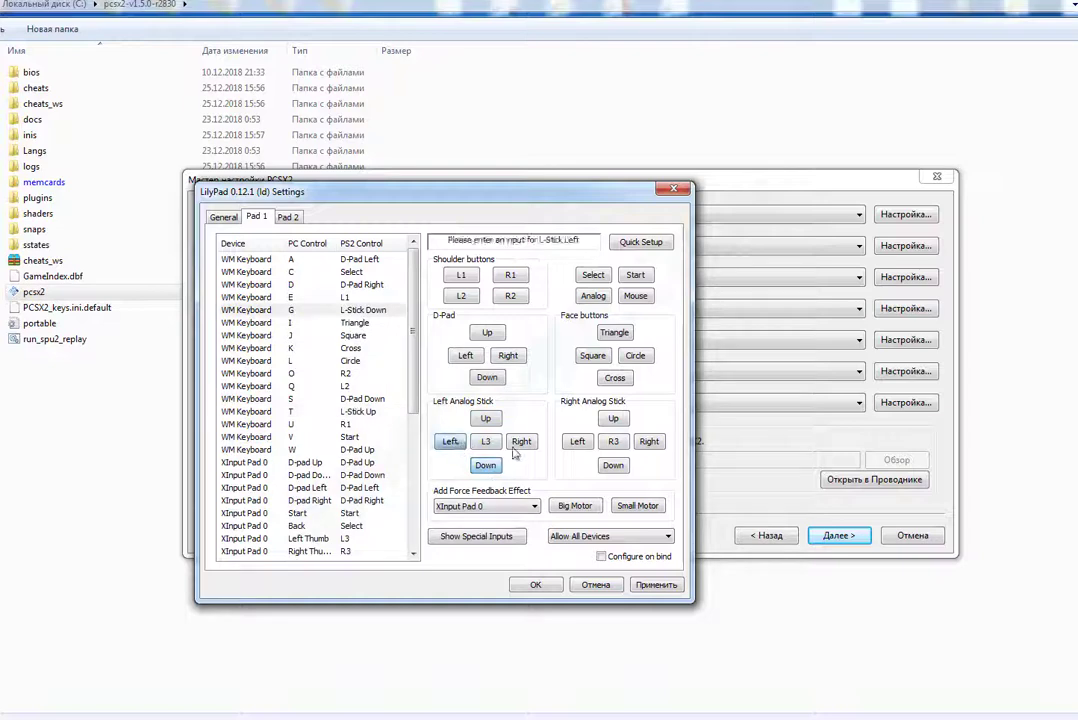
key("f")
left_click(520, 442)
key("h")
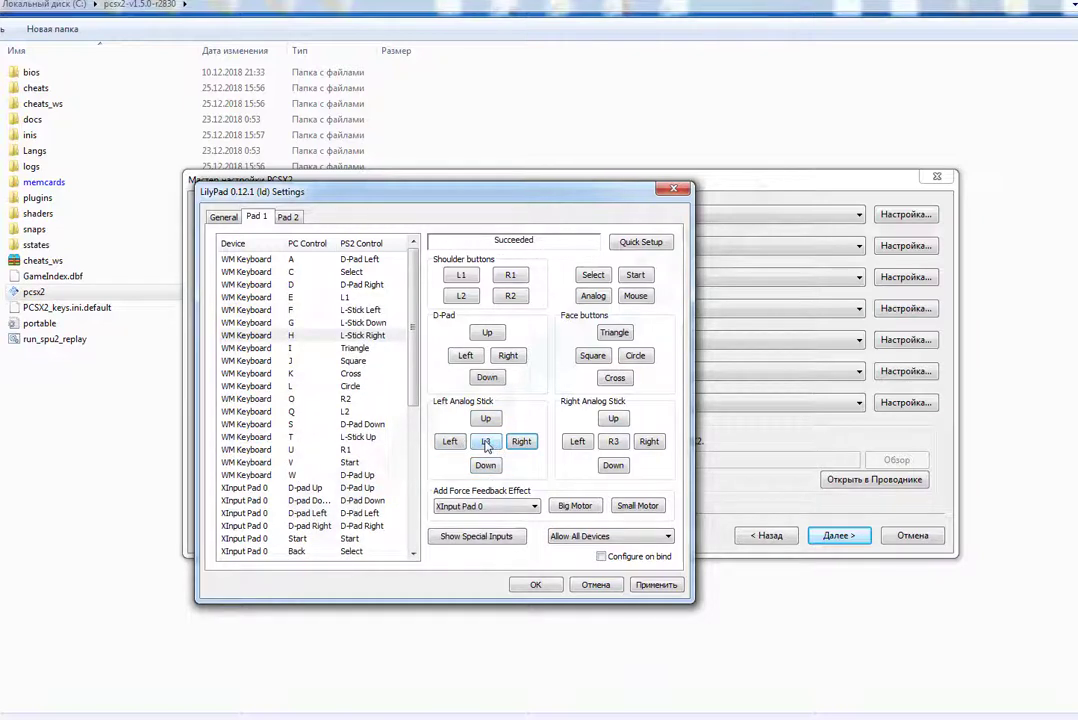
- Bind Pad 1's L3 to R and R3 to Y, and save the LilyPad settings
left_click(485, 442)
key("r")
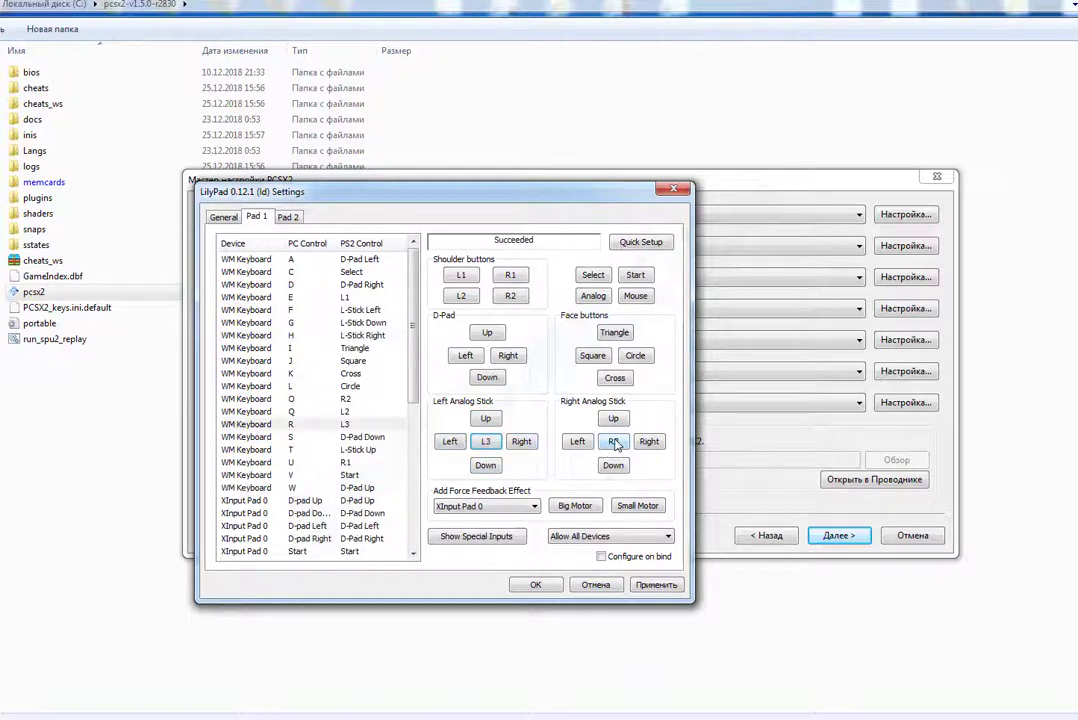
left_click(615, 442)
key("y")
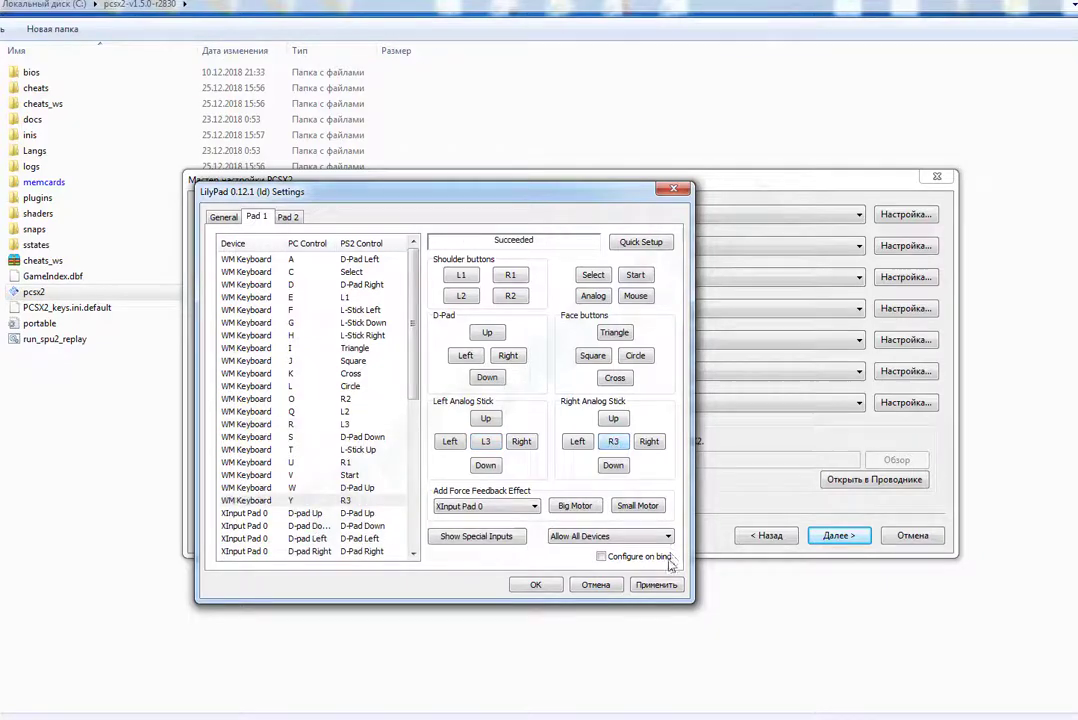
left_click(656, 584)
left_click(538, 585)
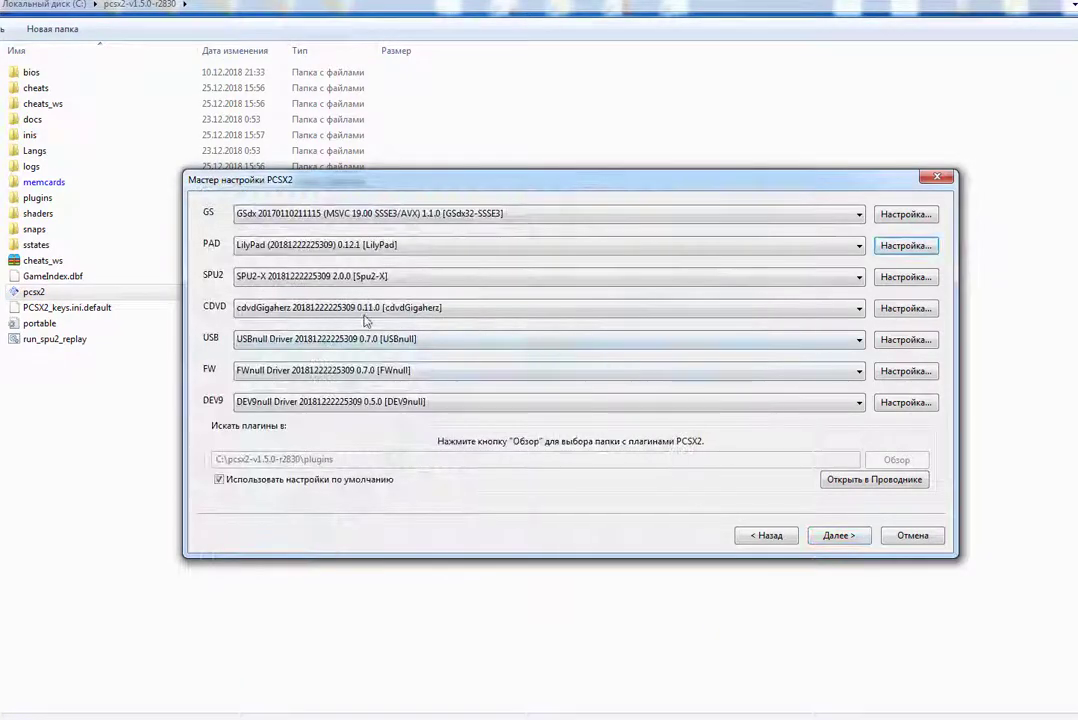
- Choose Linuz Iso CDVD 0.9.0 as the CDVD plugin and continue to the BIOS page of the setup wizard
left_click(268, 312)
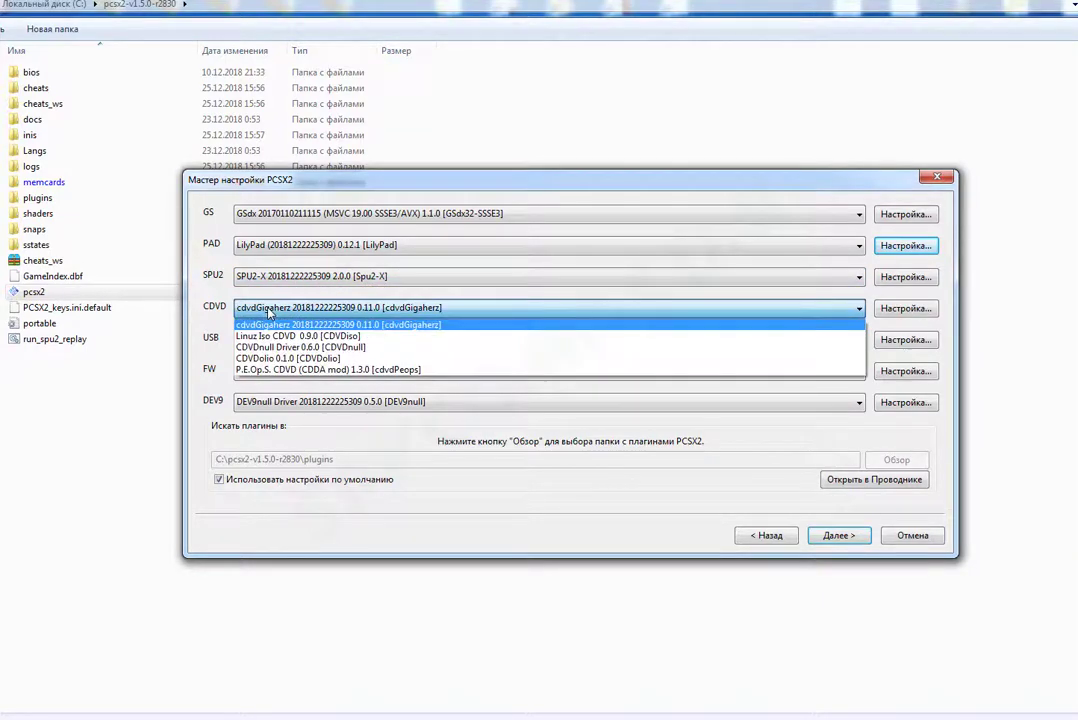
left_click(280, 337)
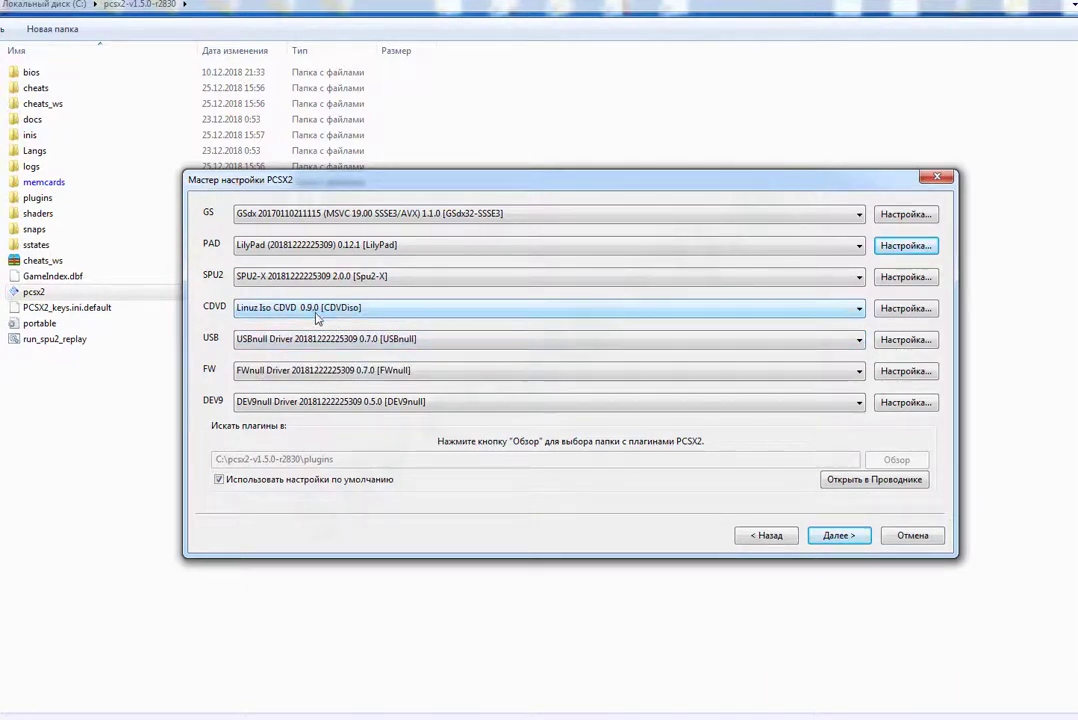
left_click(317, 313)
left_click(308, 310)
left_click(839, 537)
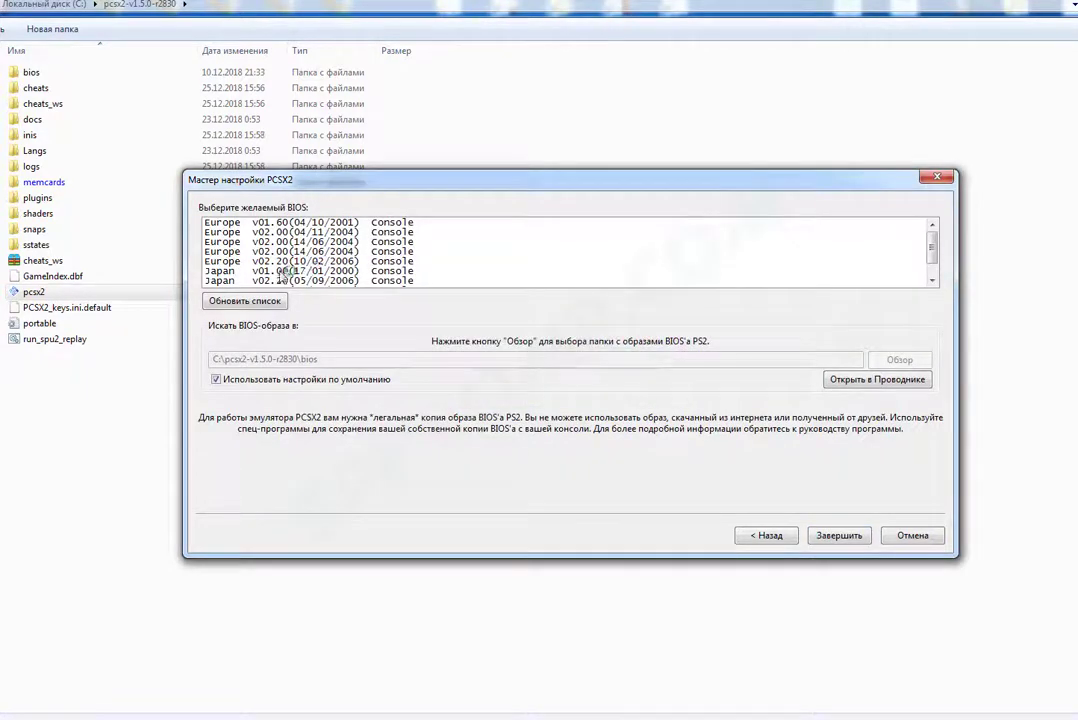
- Select the USA v01.60 (07/02/2002) Console BIOS and finish the setup wizard
scroll(320, 255, "down", 1)
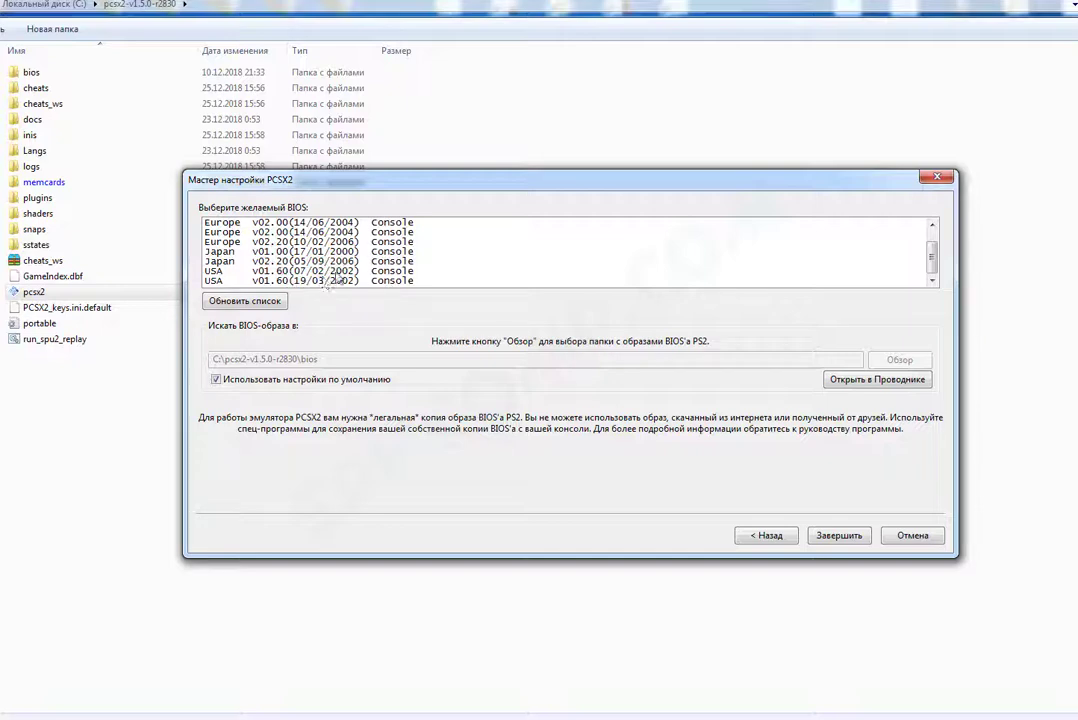
left_click(338, 272)
left_click(834, 537)
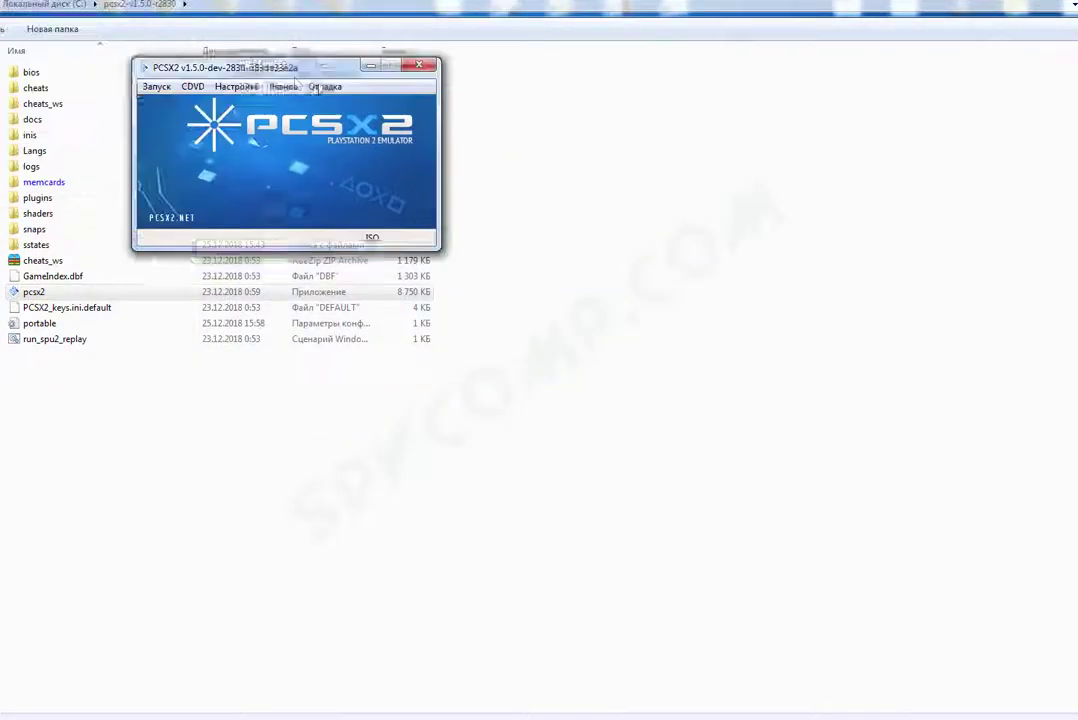
- Set the ISO selection so that the emulator always asks for an image when booting
left_click(400, 139)
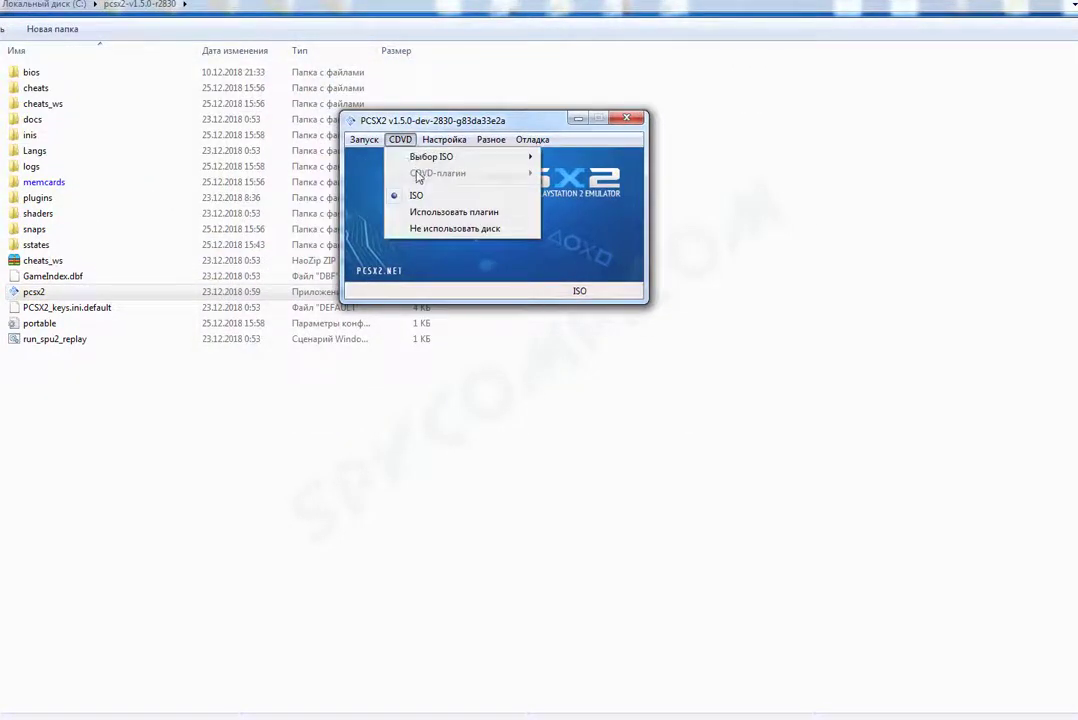
mouse_move(500, 157)
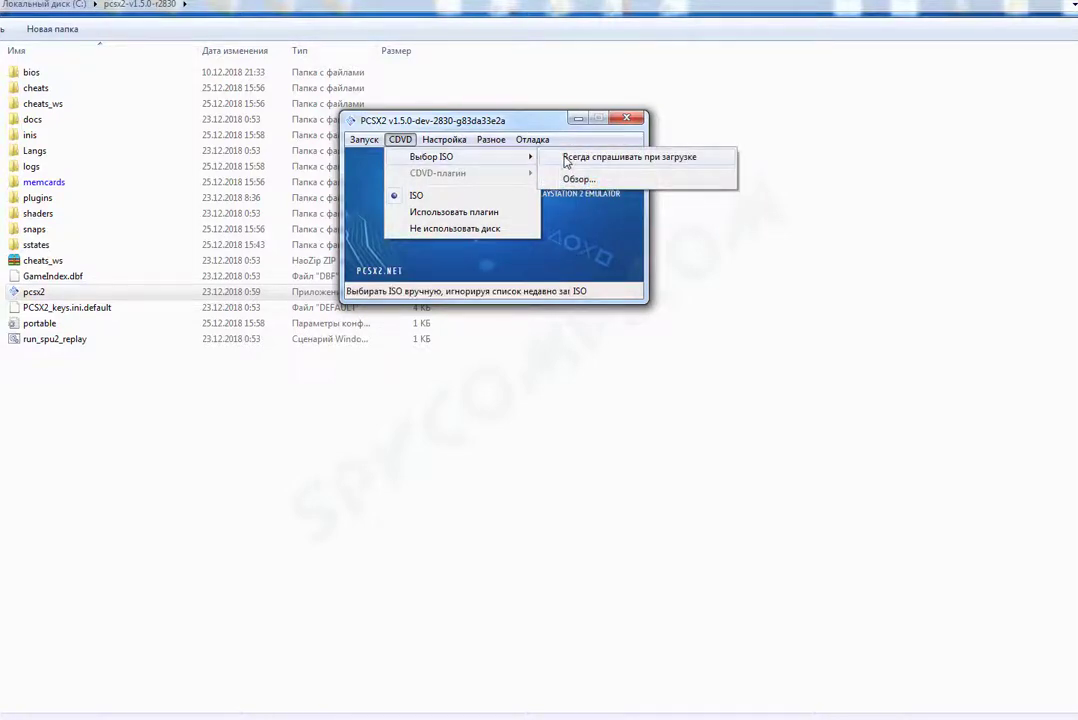
left_click(566, 160)
- In the emulation settings, turn off the presets and apply the change
left_click(444, 140)
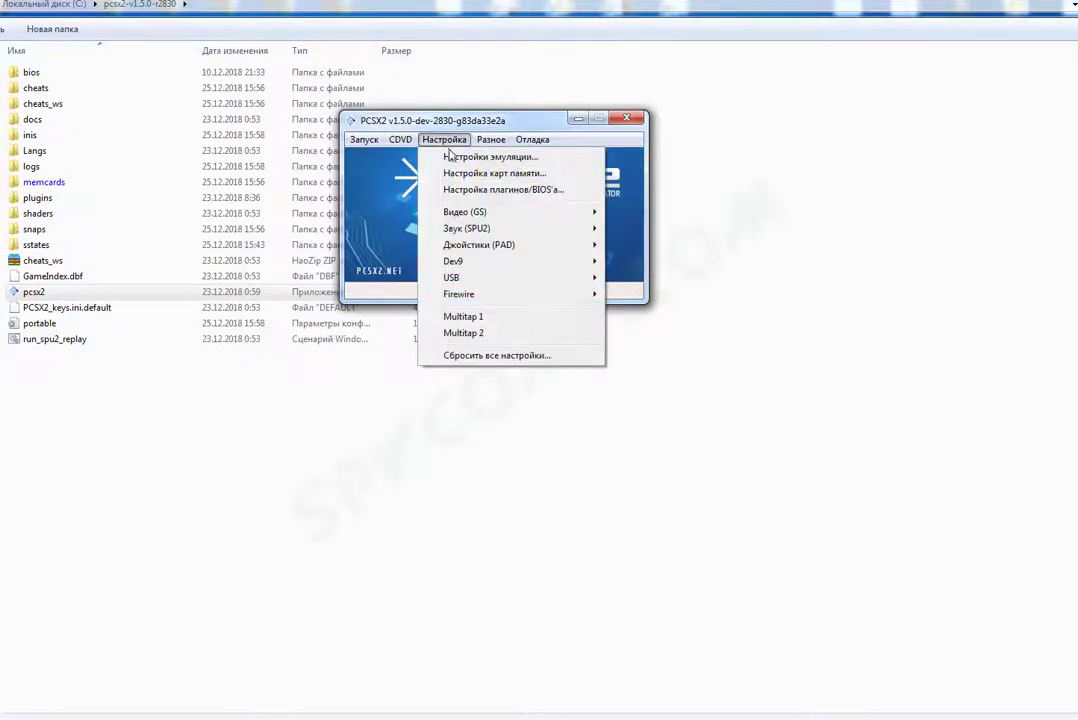
left_click(470, 157)
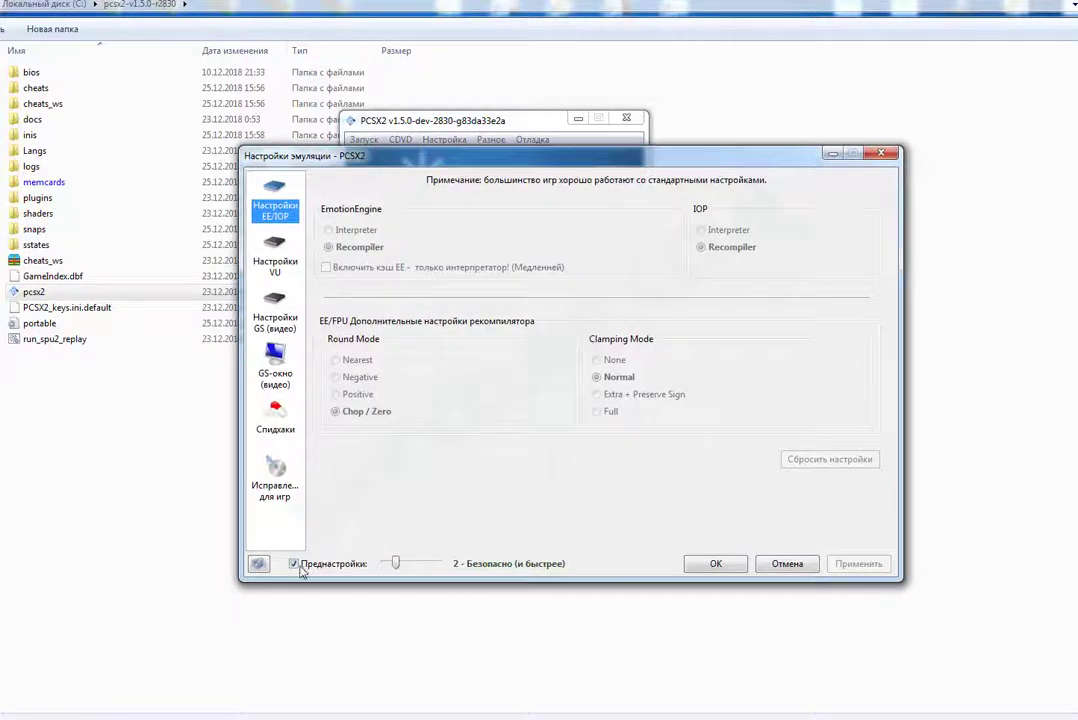
left_click(298, 565)
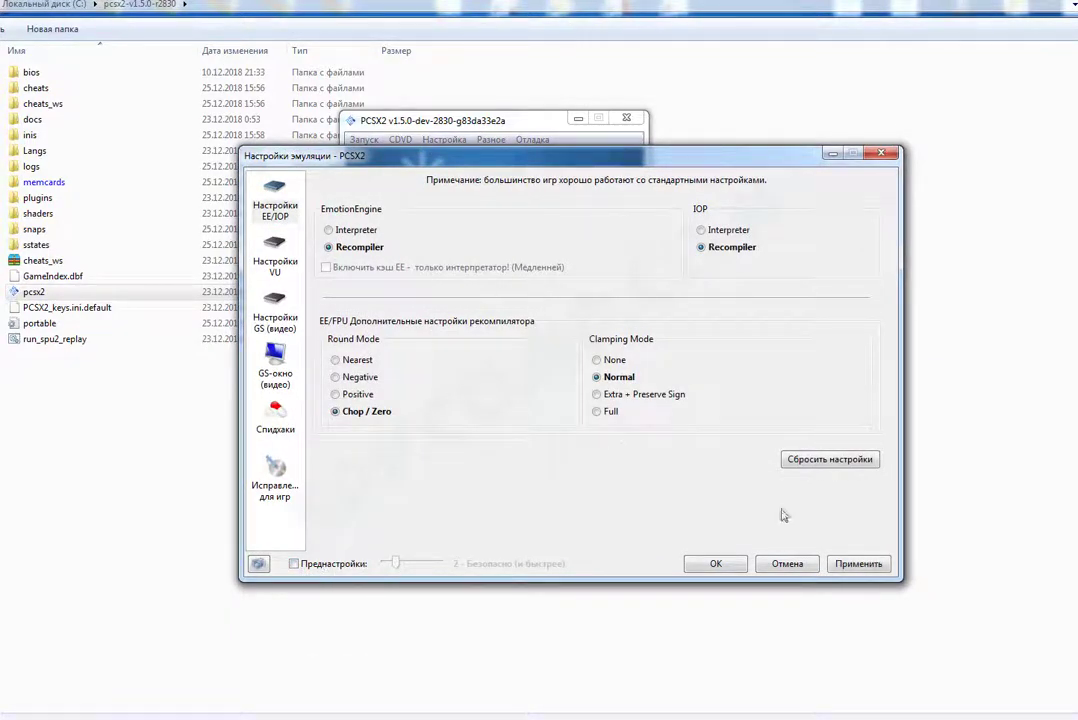
left_click(858, 566)
- Set the custom GS window size to 1024 x 768 in the emulation settings and apply it
left_click(275, 262)
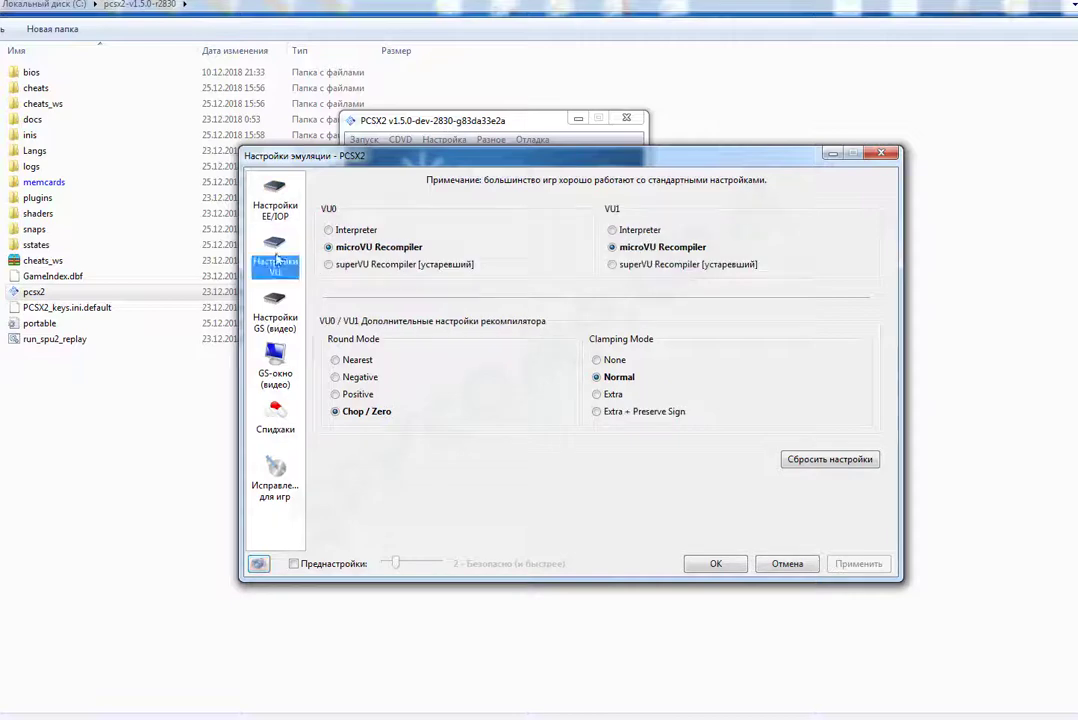
left_click(275, 320)
left_click(275, 368)
double_click(697, 222)
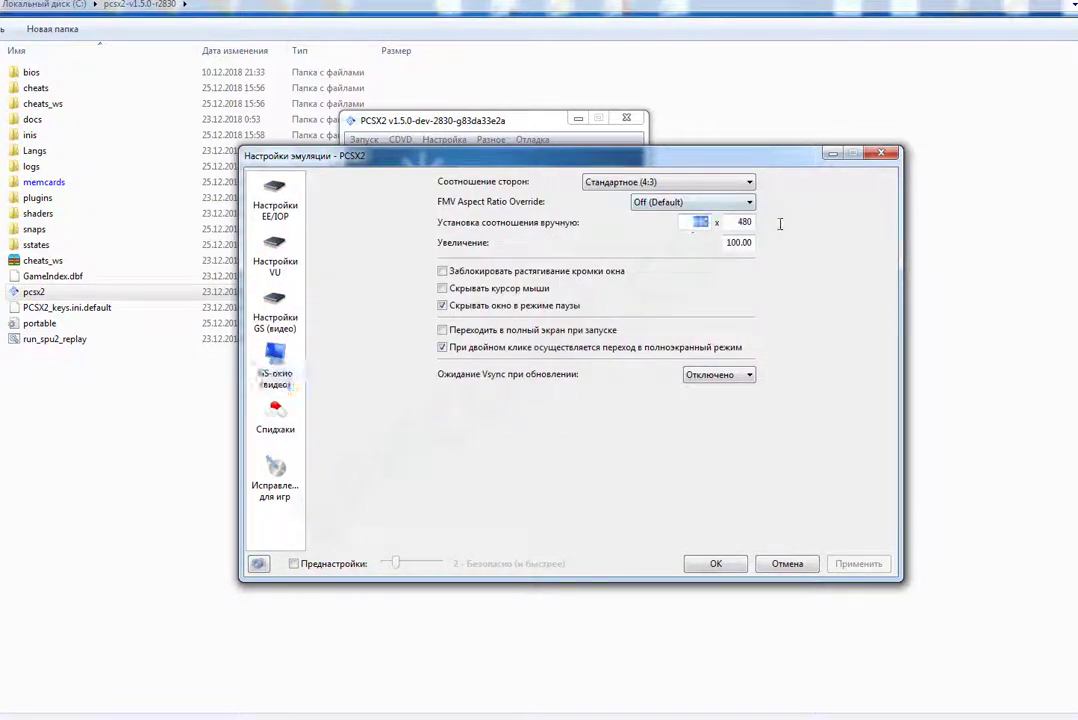
type("1024")
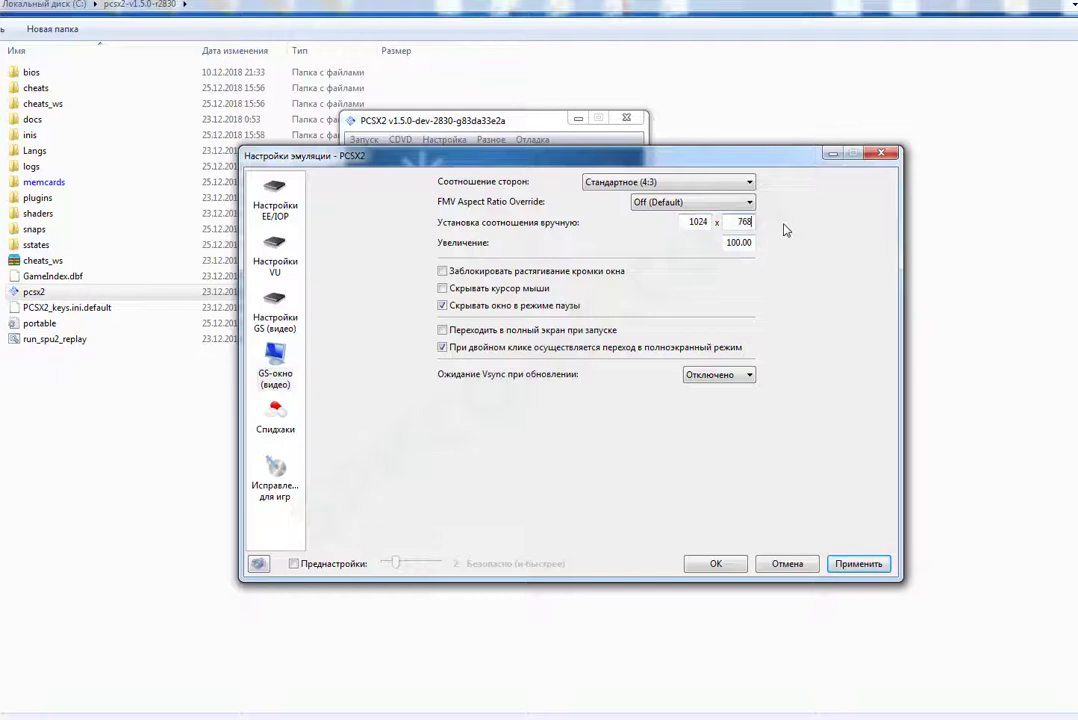
left_click(858, 564)
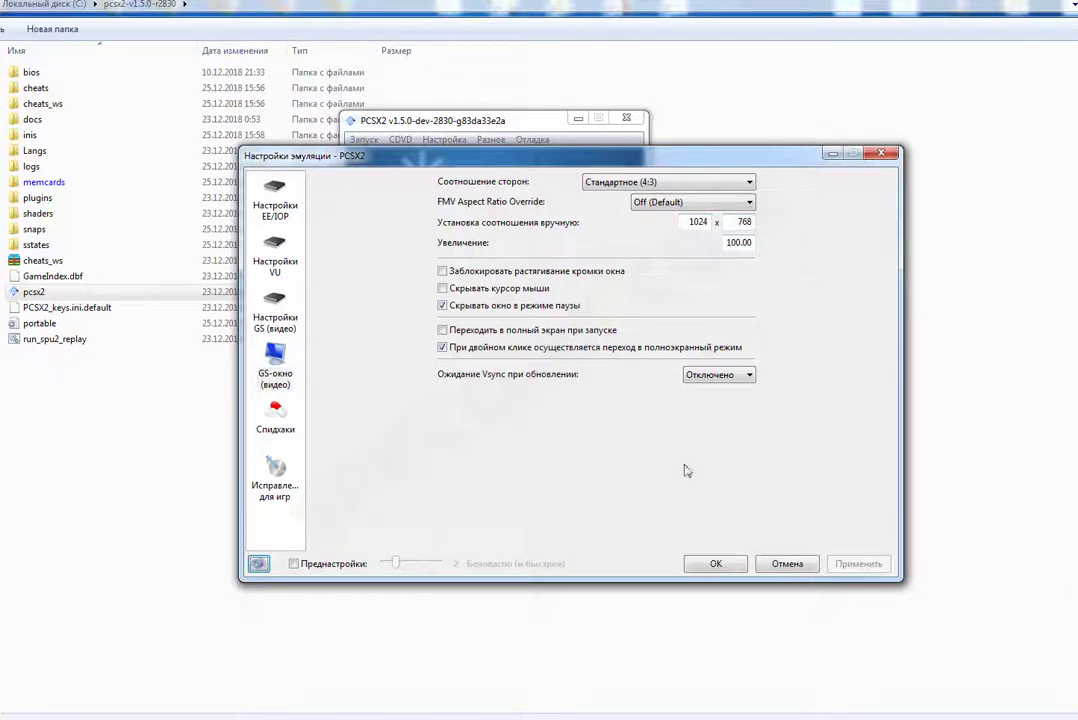
- Review the speedhacks and game fixes options, and close the emulation settings
left_click(277, 425)
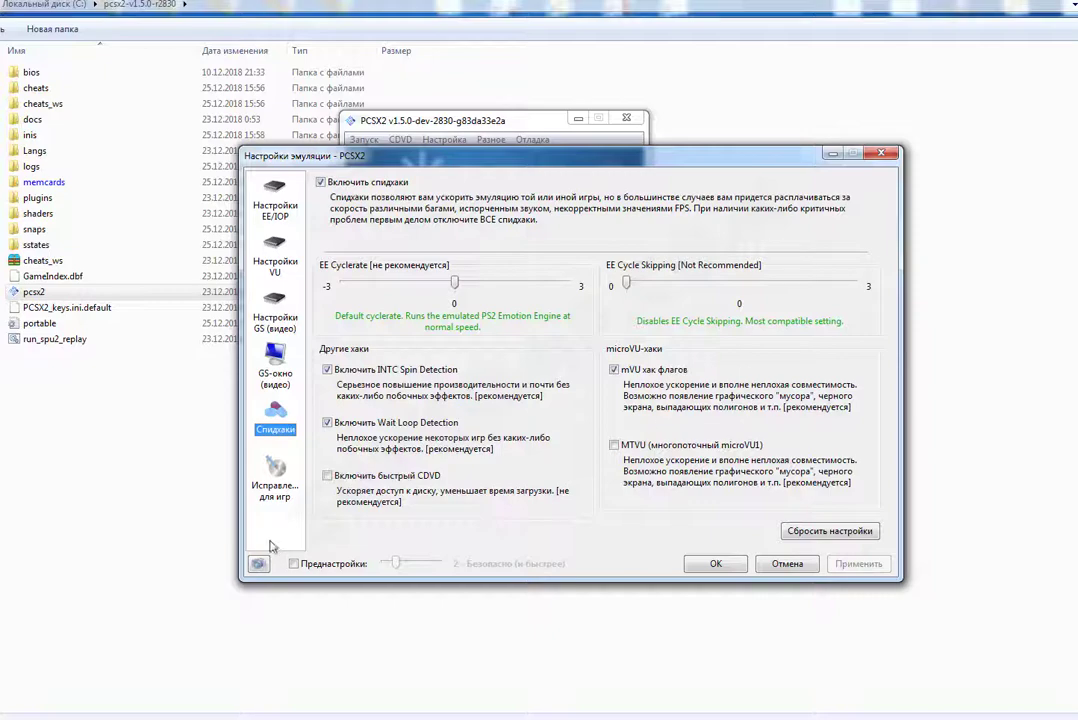
left_click(275, 478)
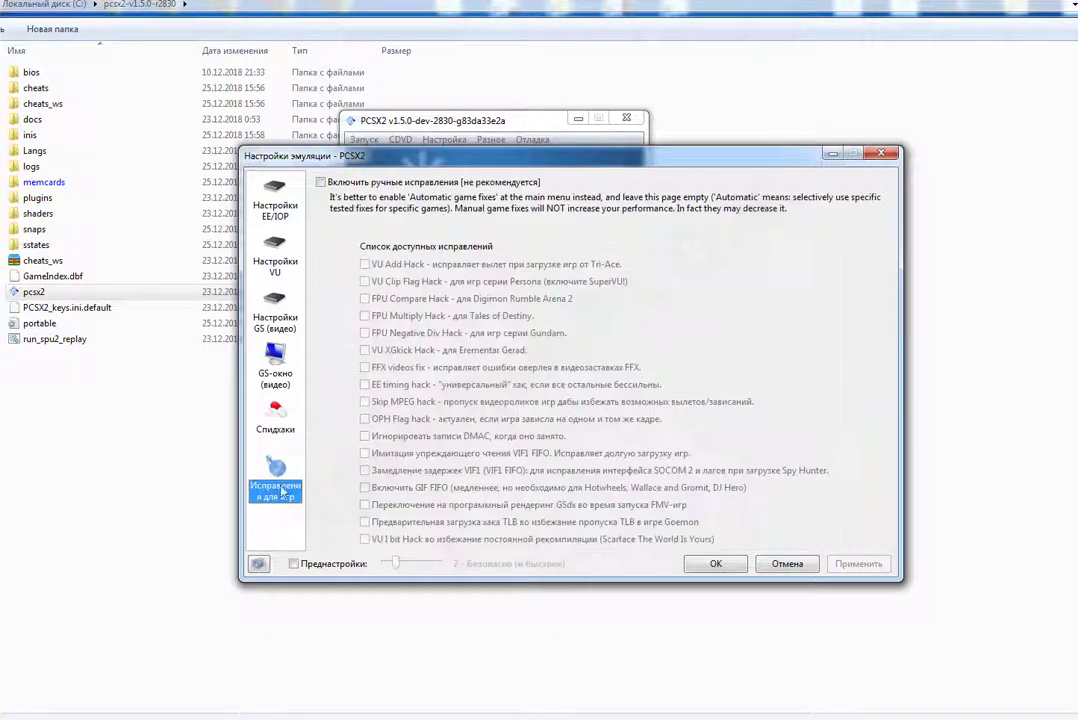
left_click(713, 566)
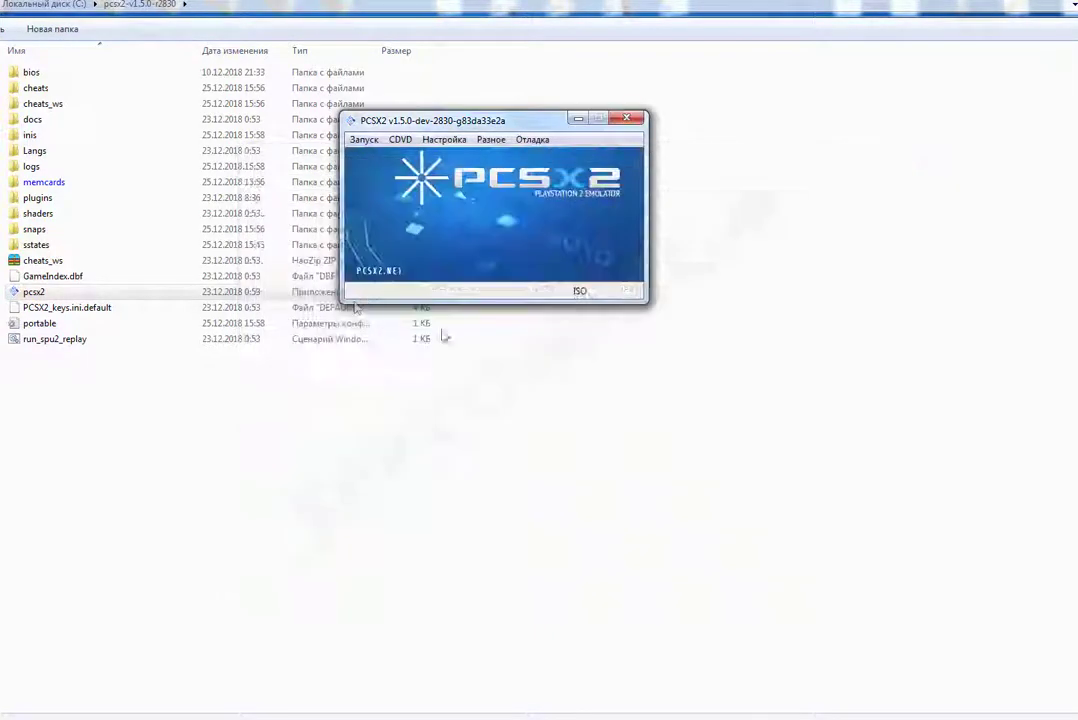
- Boot the game image Star Wars Episode III - Revenge of the Sith from the D:\Image folder
left_click(363, 139)
left_click(385, 174)
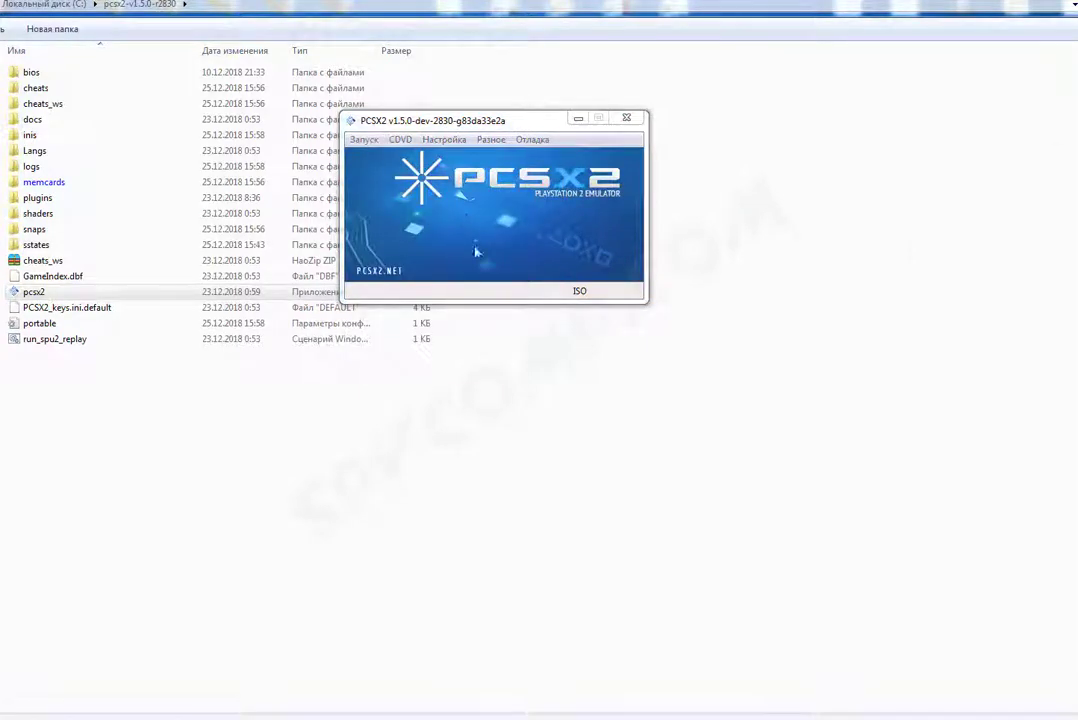
scroll(528, 398, "down", 3)
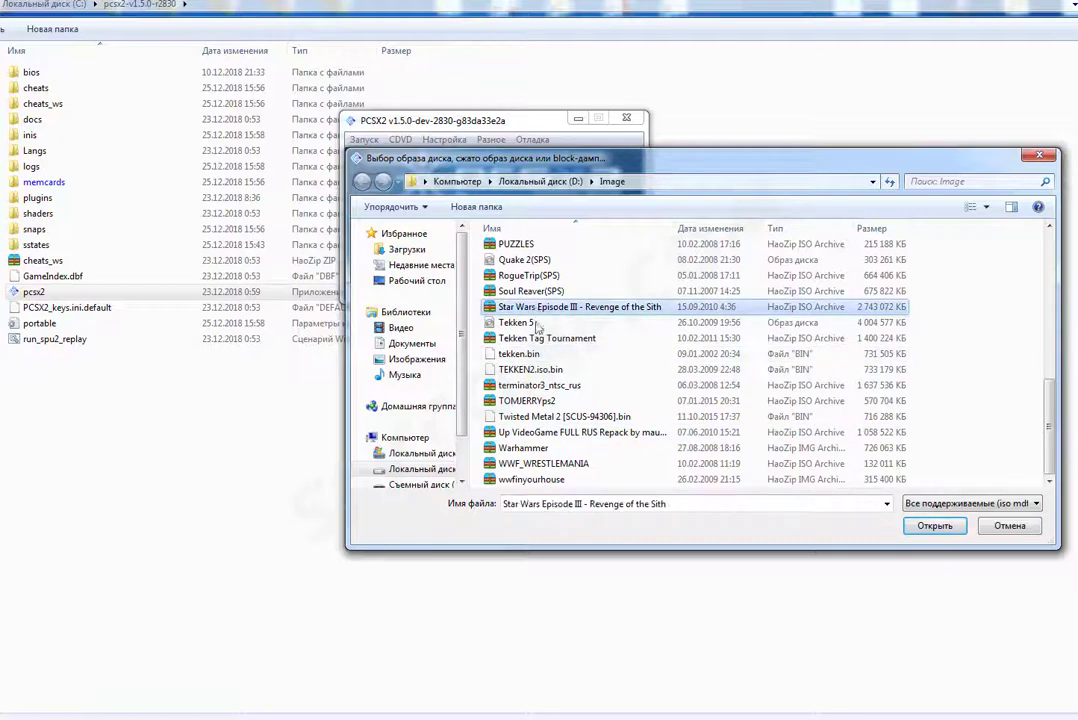
left_click(918, 525)
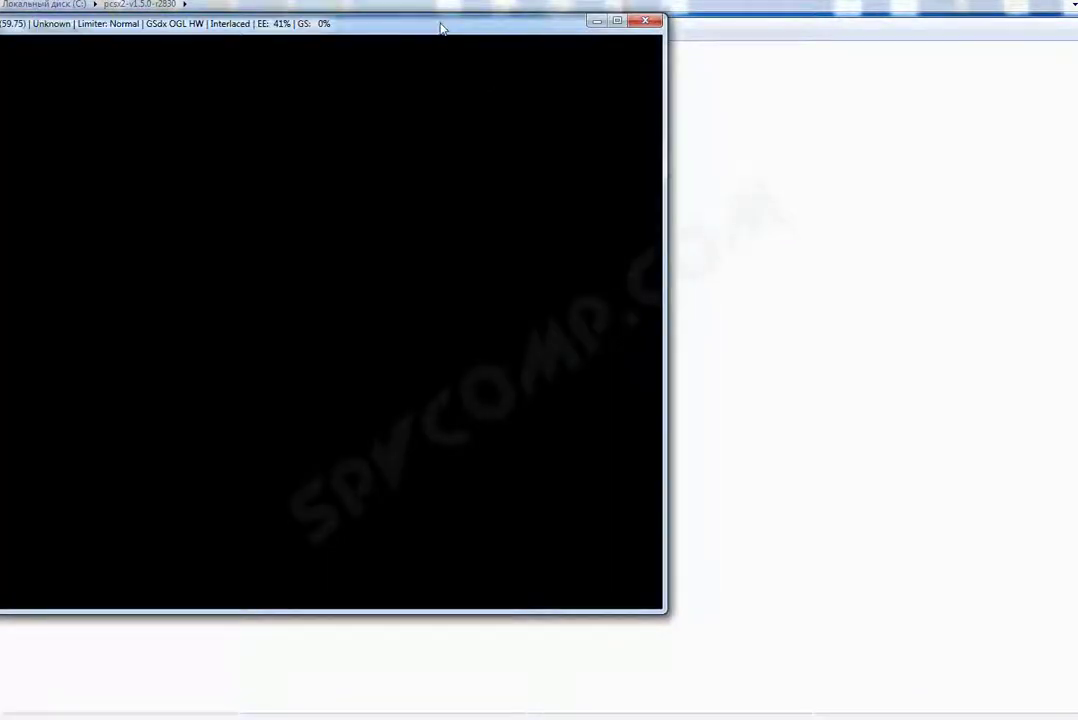
- Move the game window toward the middle of the desktop and switch the game to full screen
left_click_drag(442, 28, 668, 103)
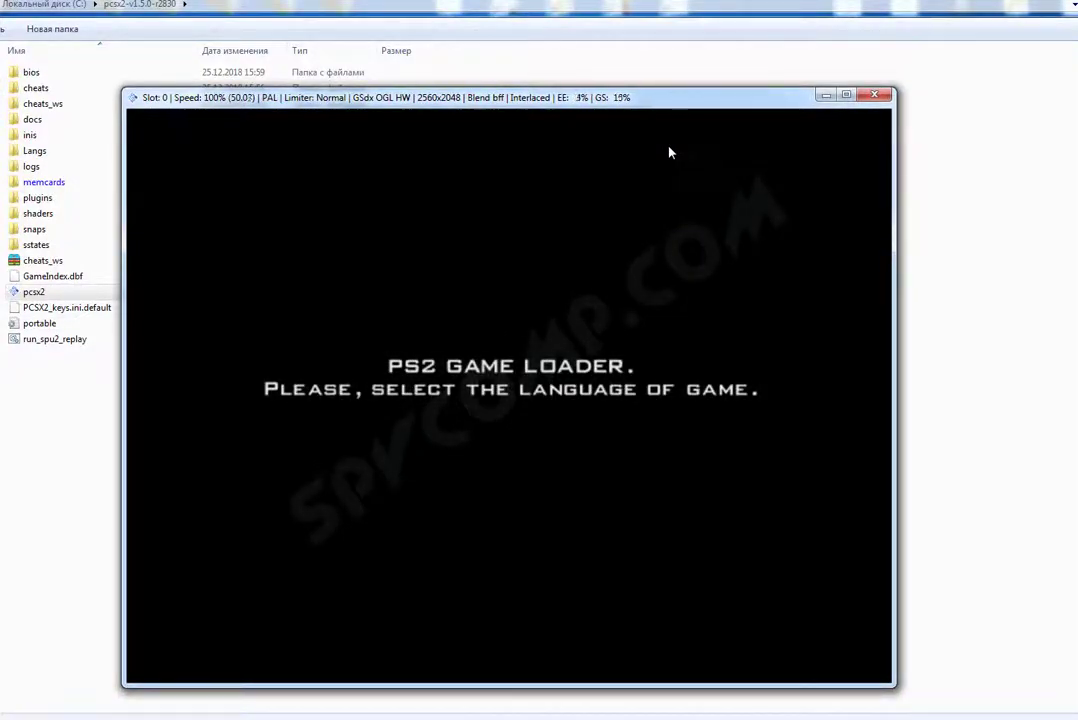
key("F3")
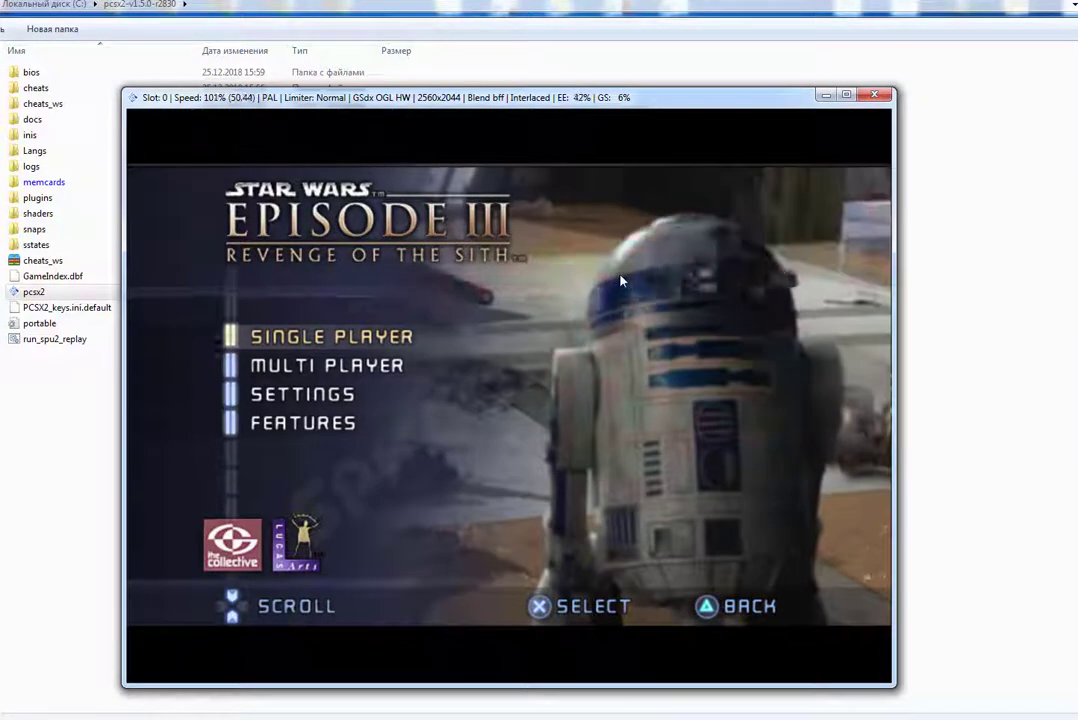
key("alt+Return")
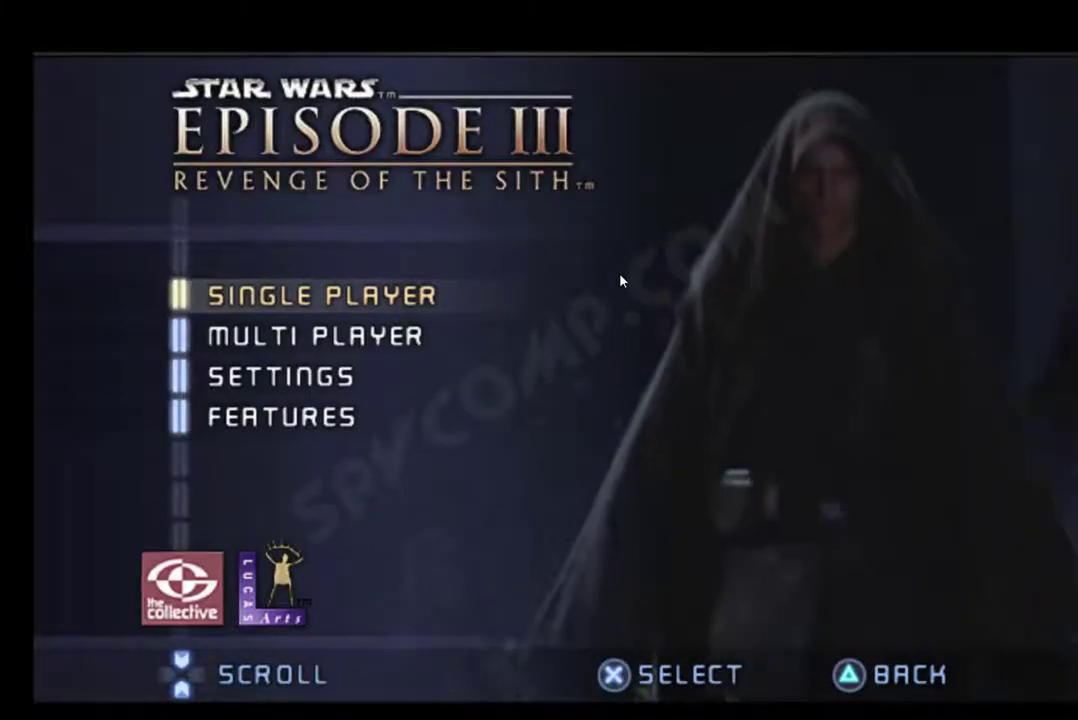
- Start a new Versus match from the game's Multi Player options
key("Down")
key("Return")
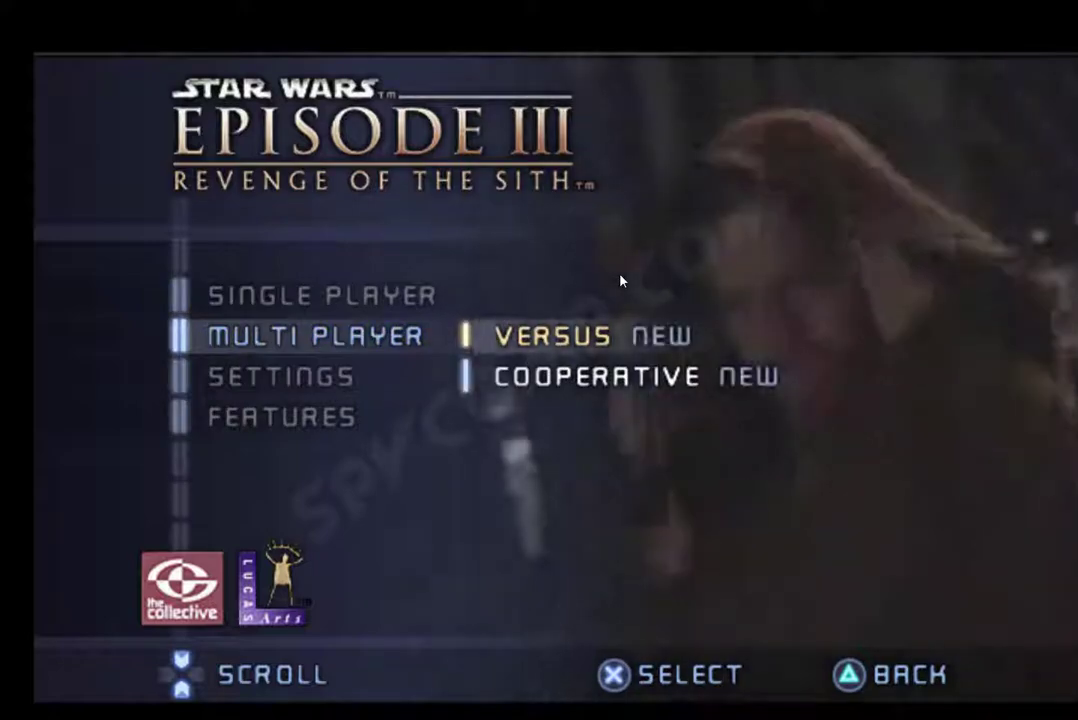
key("Return")
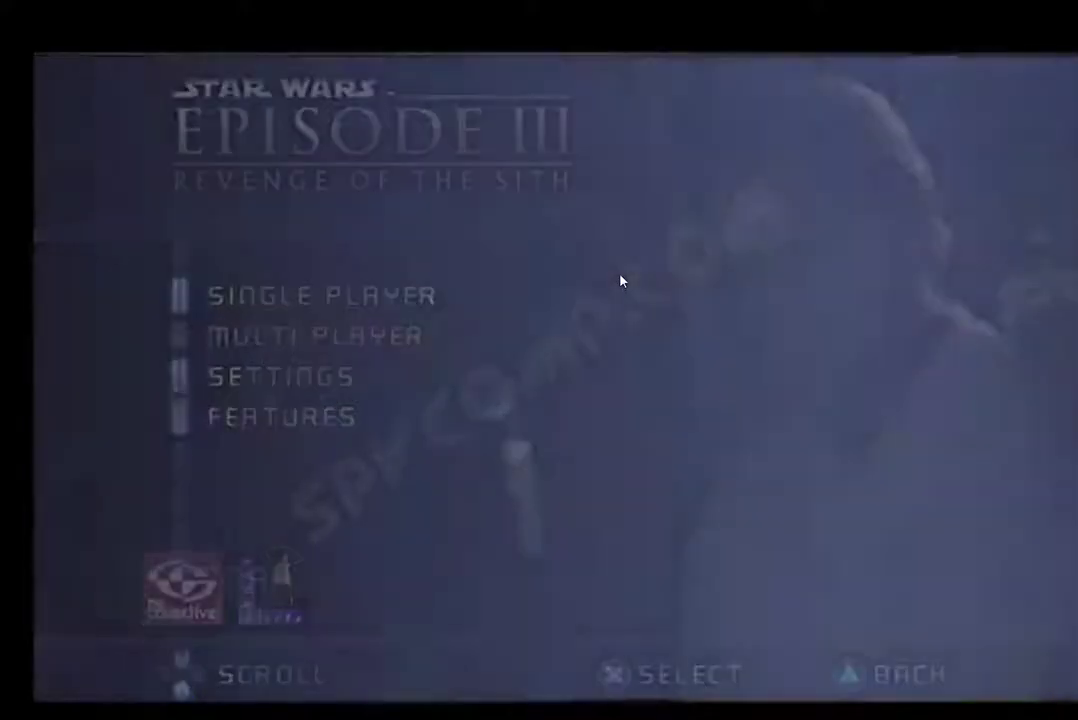
- Choose Count Dooku as Player 1's duelist
key("Right")
key("Right")
key("Right")
key("Left")
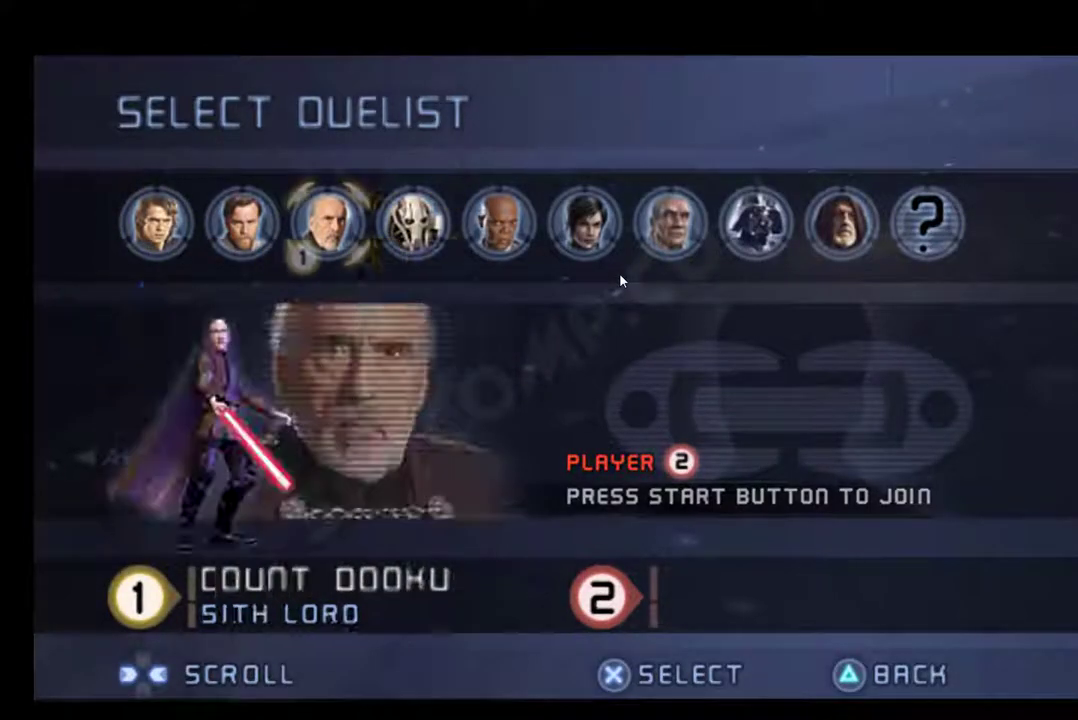
key("Return")
- Choose Darth Vader as the computer-controlled opponent for the duel
key("Right")
key("Right")
key("Right")
key("Right")
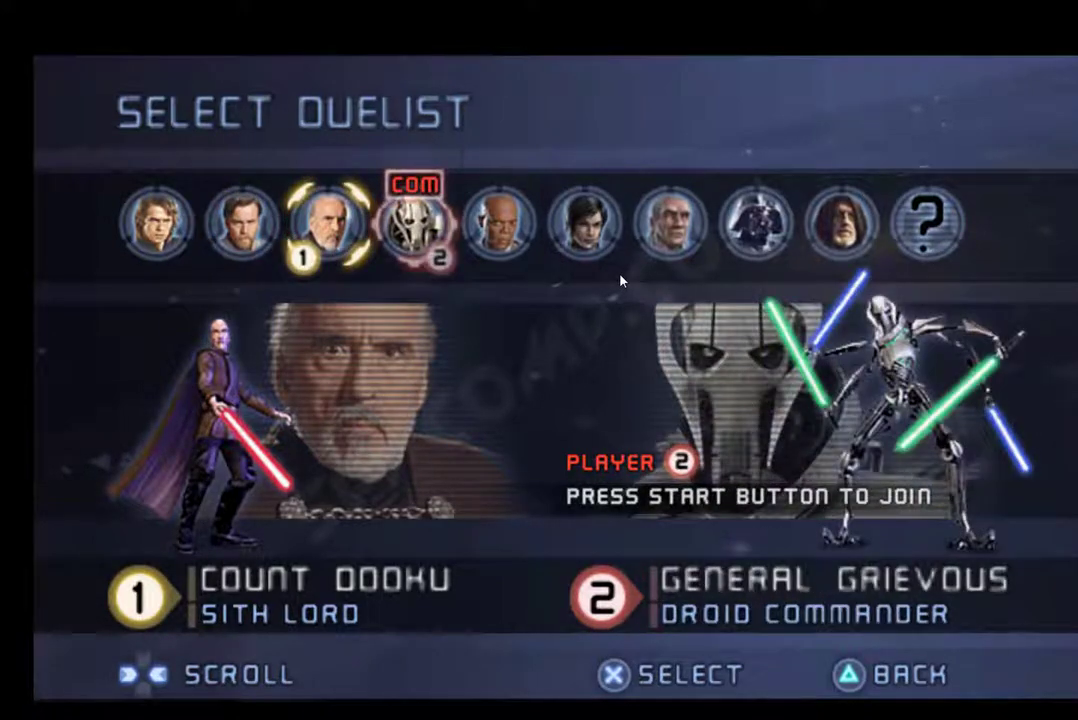
key("Right")
key("Right")
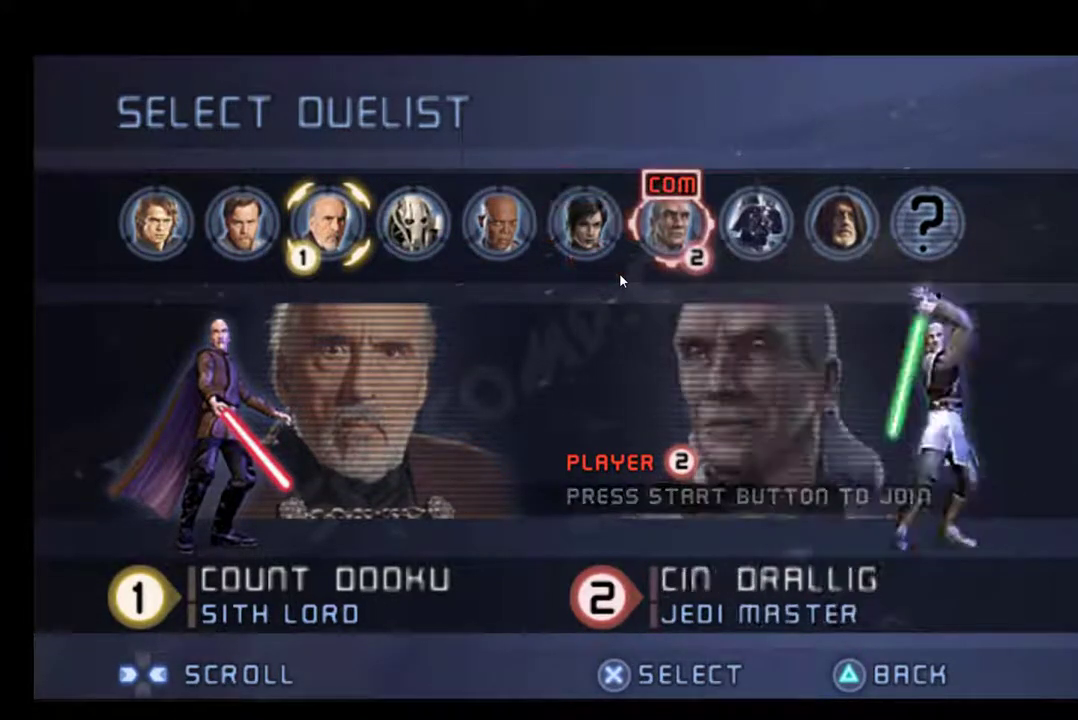
key("Return")
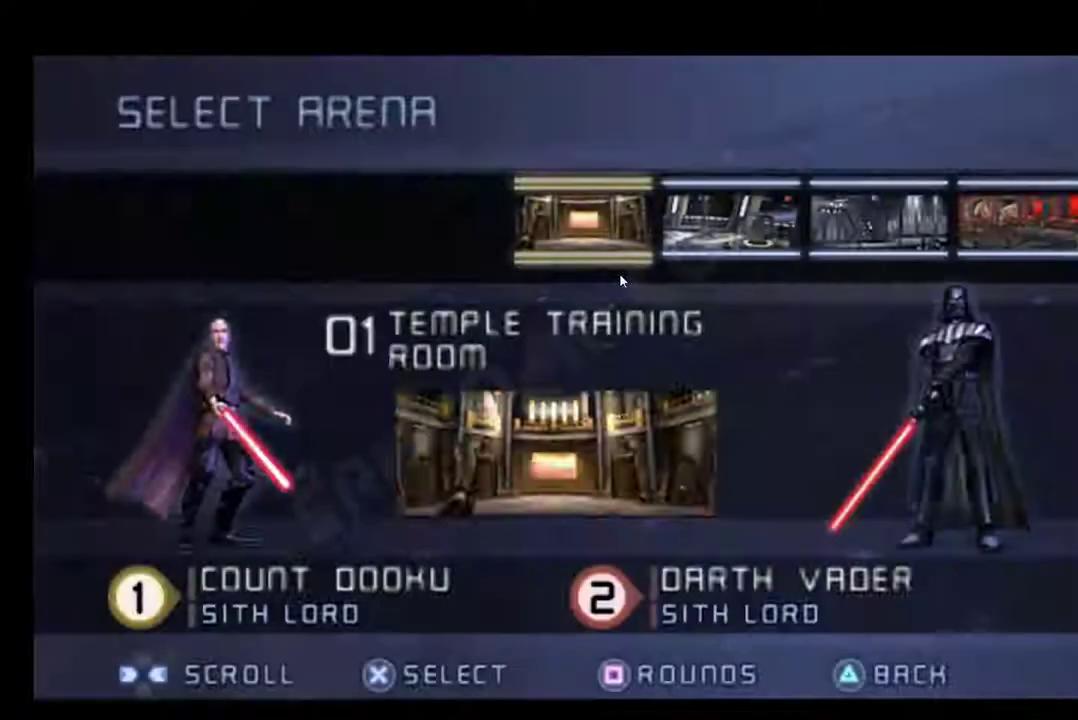
- Select the Utapau Sinkhole Landing Platform arena and start the duel
key("Right")
key("Right")
key("Right")
key("Right")
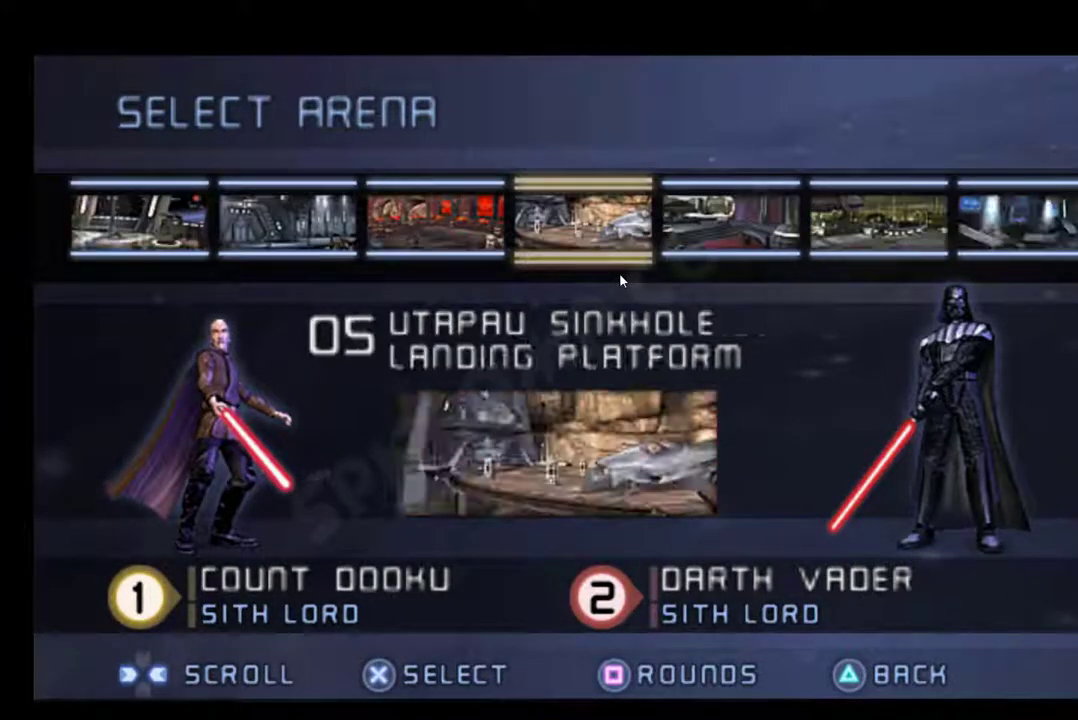
key("Return")
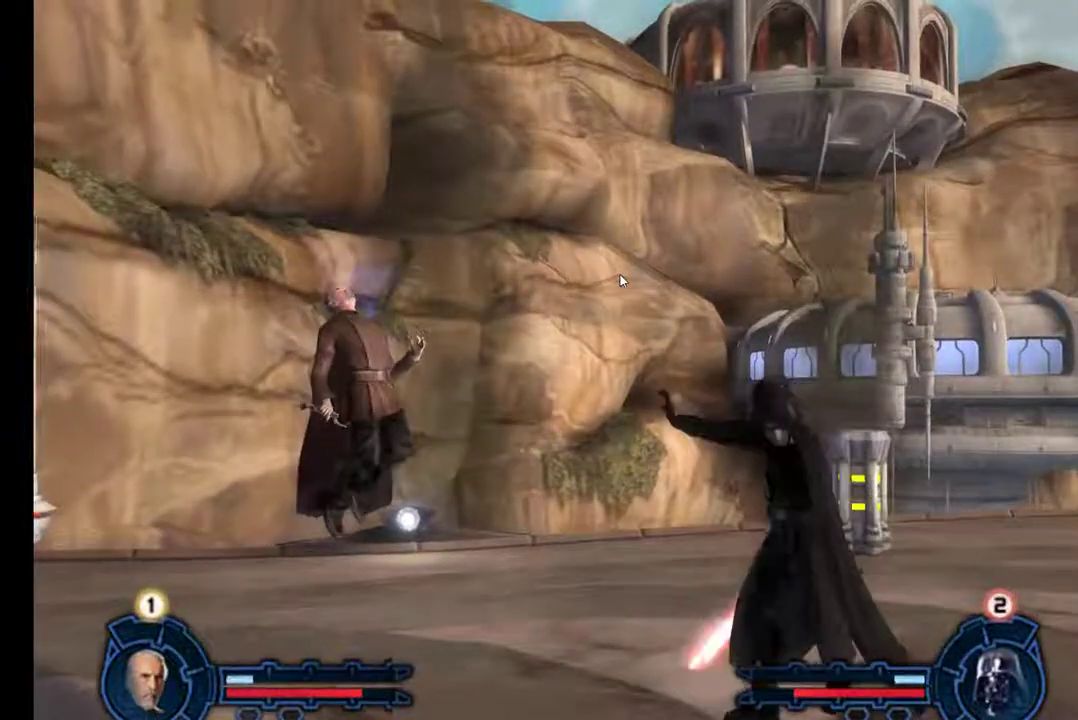
- Return the game to windowed mode and set the GSdx internal resolution to 5x Native
key("alt+Return")
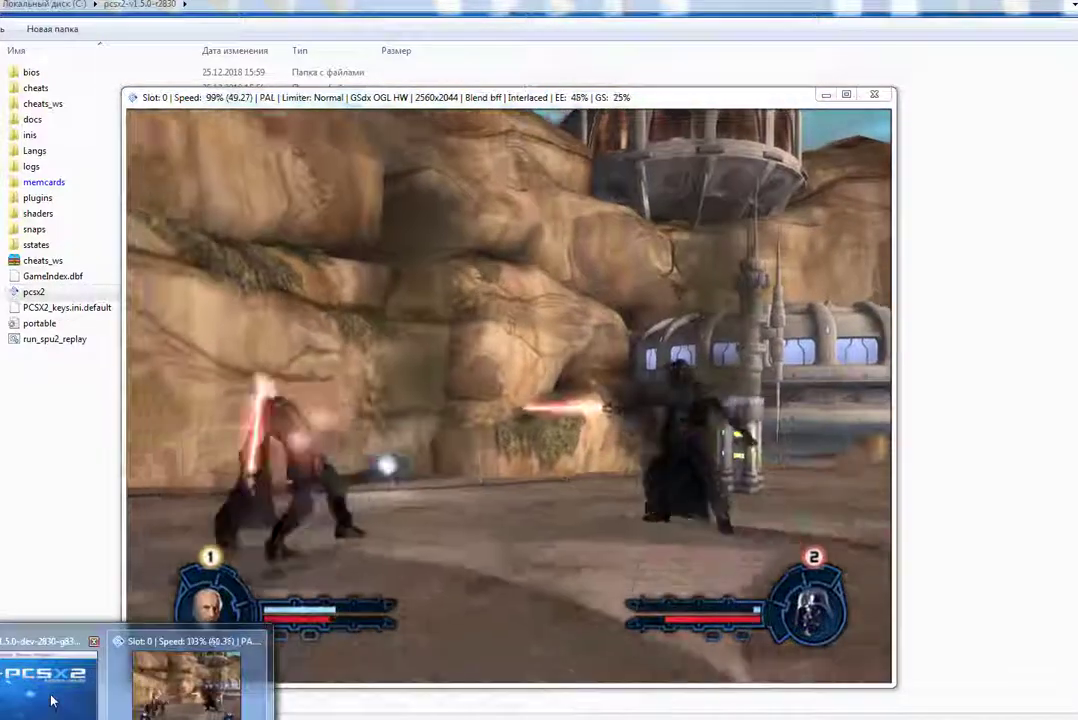
left_click(48, 676)
left_click(444, 139)
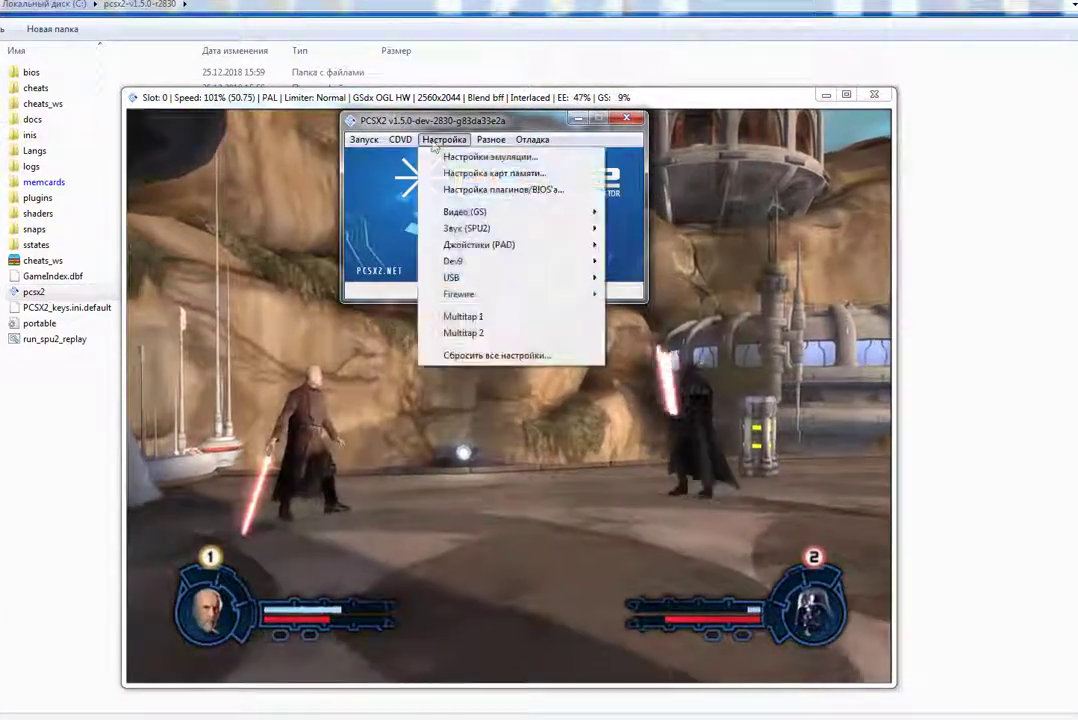
mouse_move(580, 212)
left_click(670, 273)
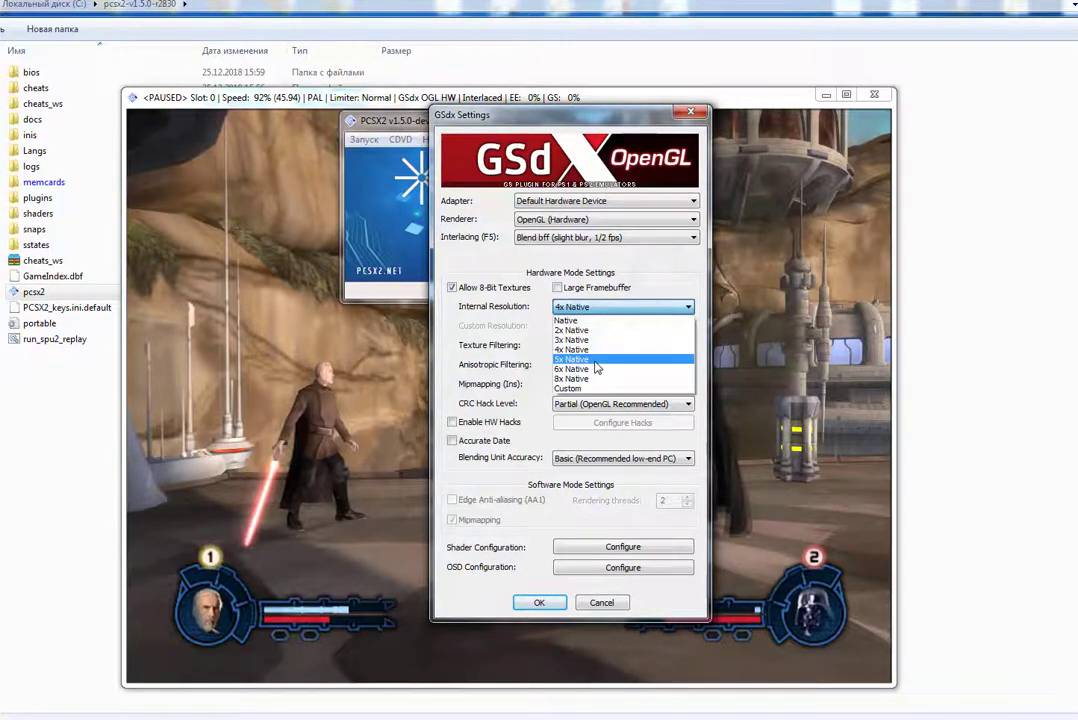
left_click(596, 359)
left_click(540, 603)
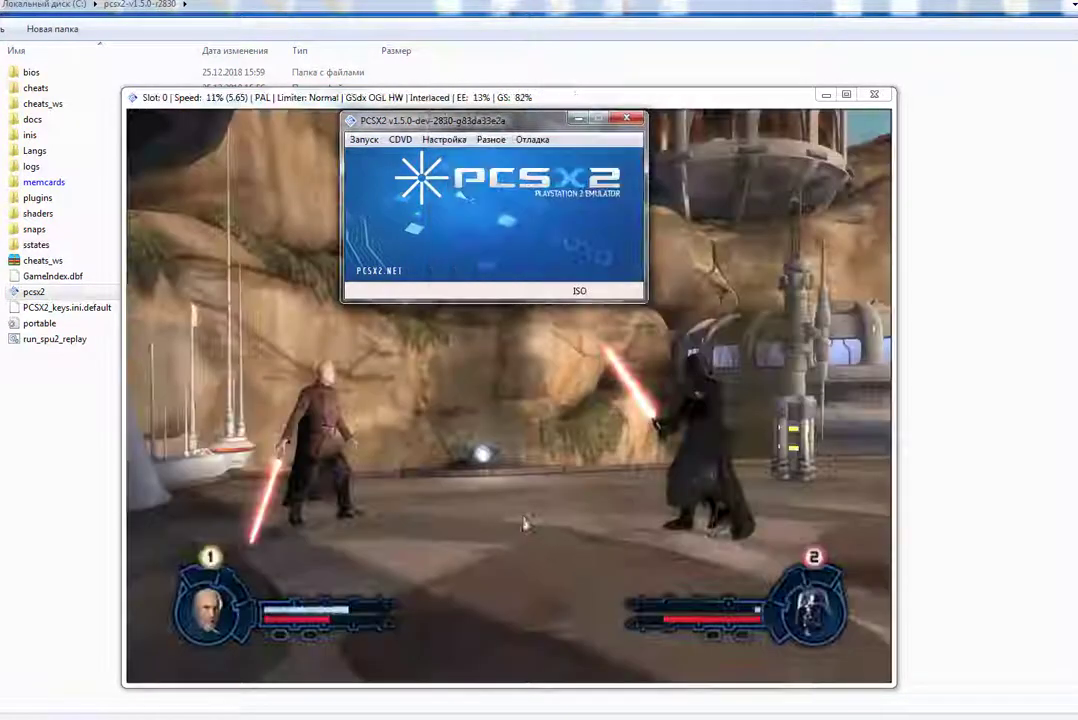